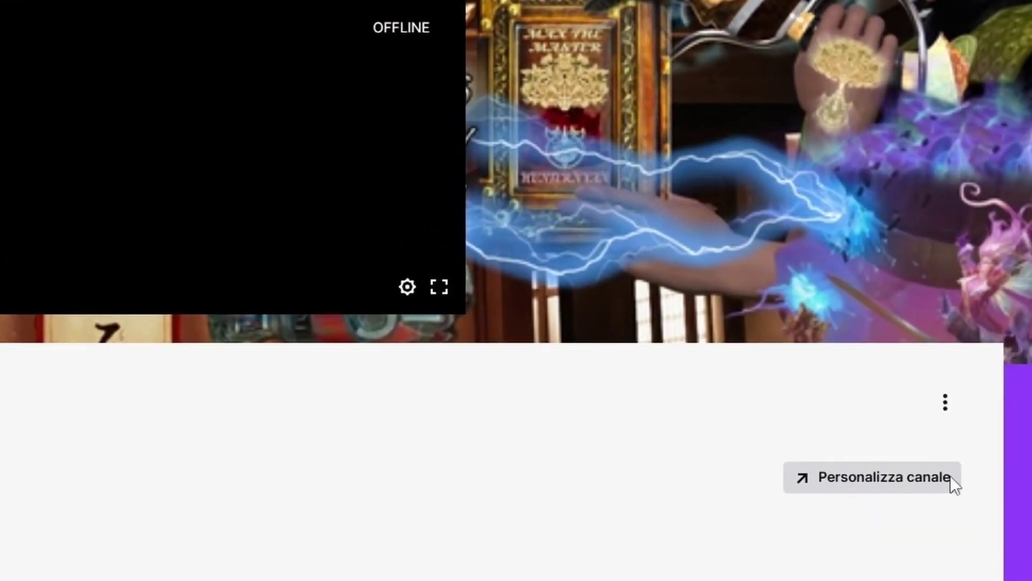
Open the channel customization's Marchio settings and go to the Banner lettore video section.
{"action": "left_click", "coordinate": [951, 477]}
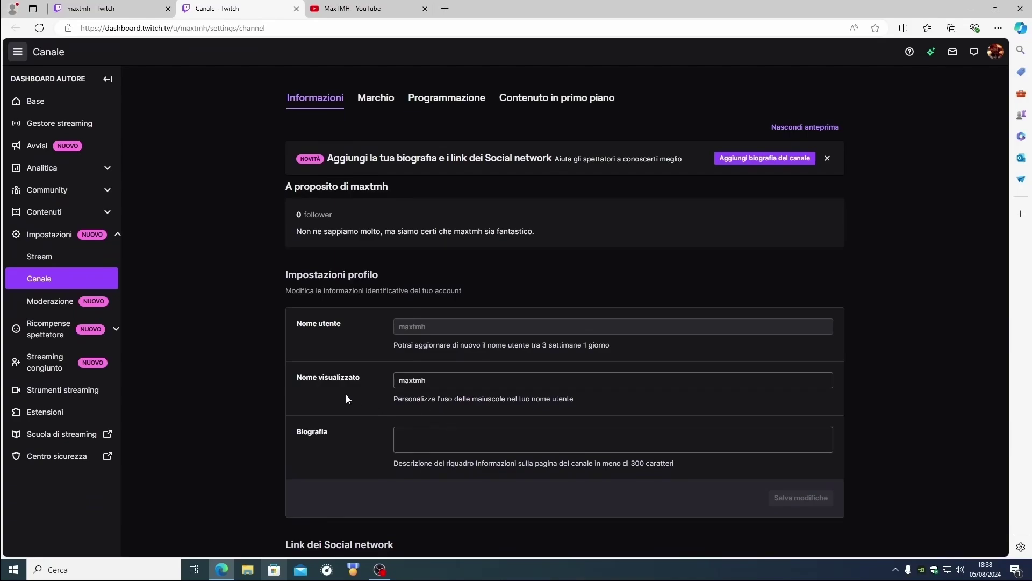
{"action": "left_click", "coordinate": [376, 98]}
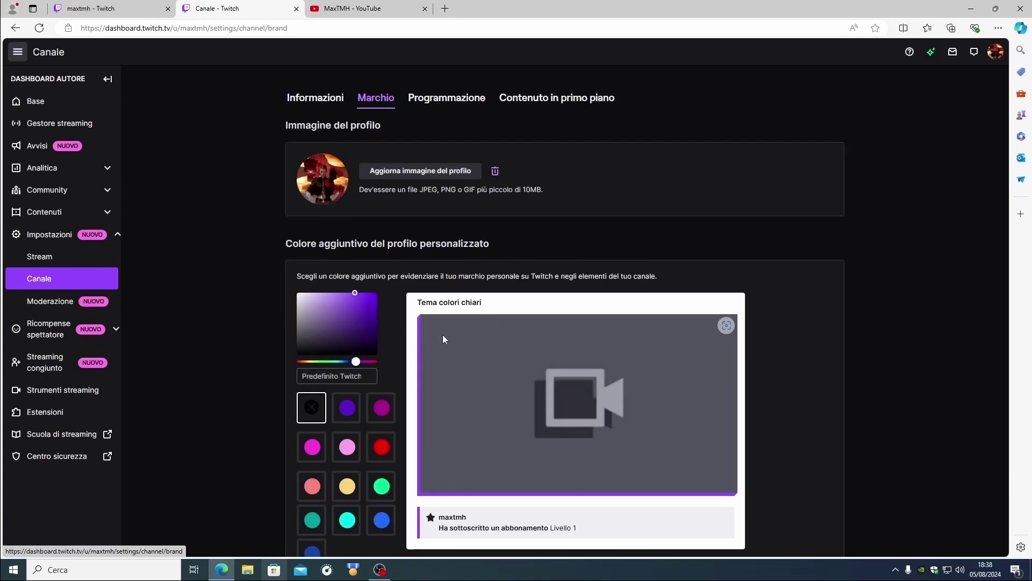
{"action": "scroll", "coordinate": [400, 341], "scroll_direction": "down", "scroll_amount": 1}
{"action": "scroll", "coordinate": [401, 341], "scroll_direction": "down", "scroll_amount": 7}
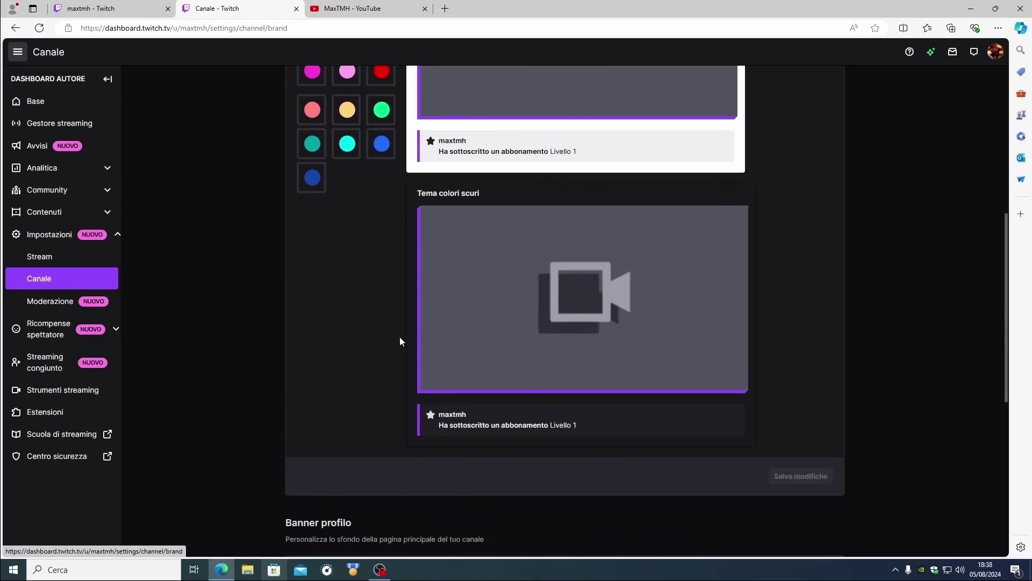
{"action": "scroll", "coordinate": [401, 341], "scroll_direction": "down", "scroll_amount": 1}
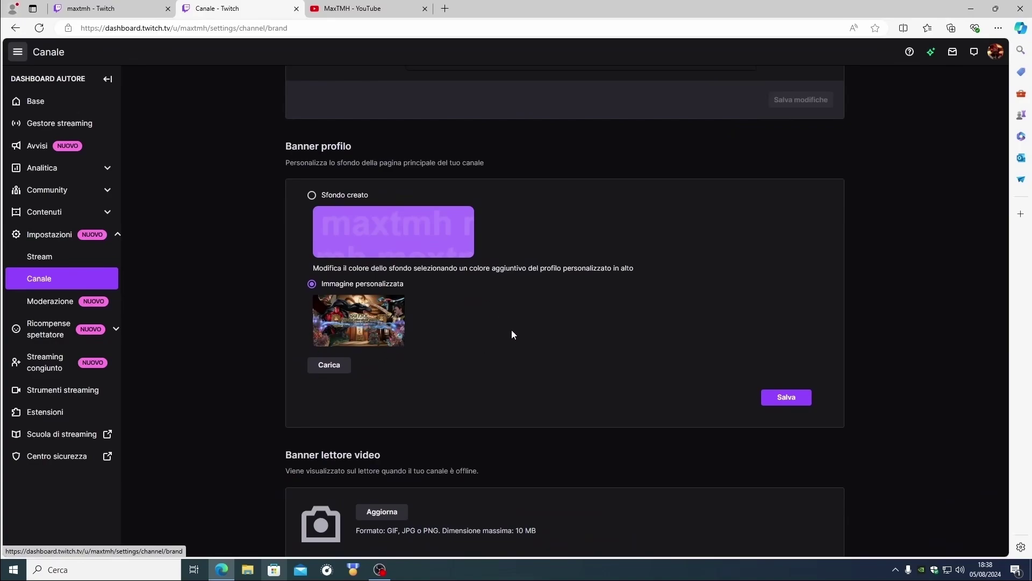
{"action": "scroll", "coordinate": [511, 330], "scroll_direction": "down", "scroll_amount": 1}
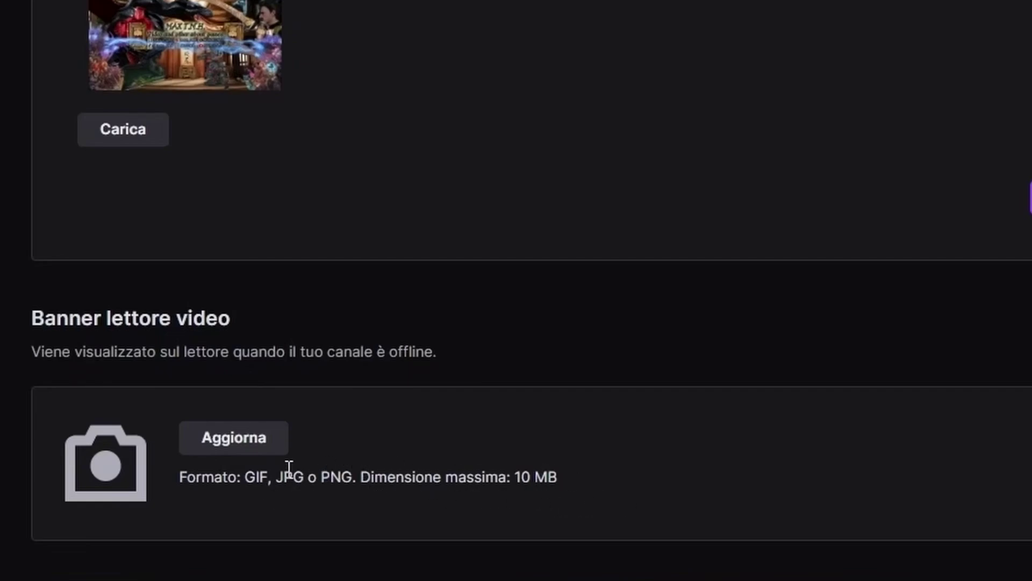
Upload the 2560 x 1440 black-and-white Twitch PNG as the video player banner.
{"action": "left_click", "coordinate": [250, 445]}
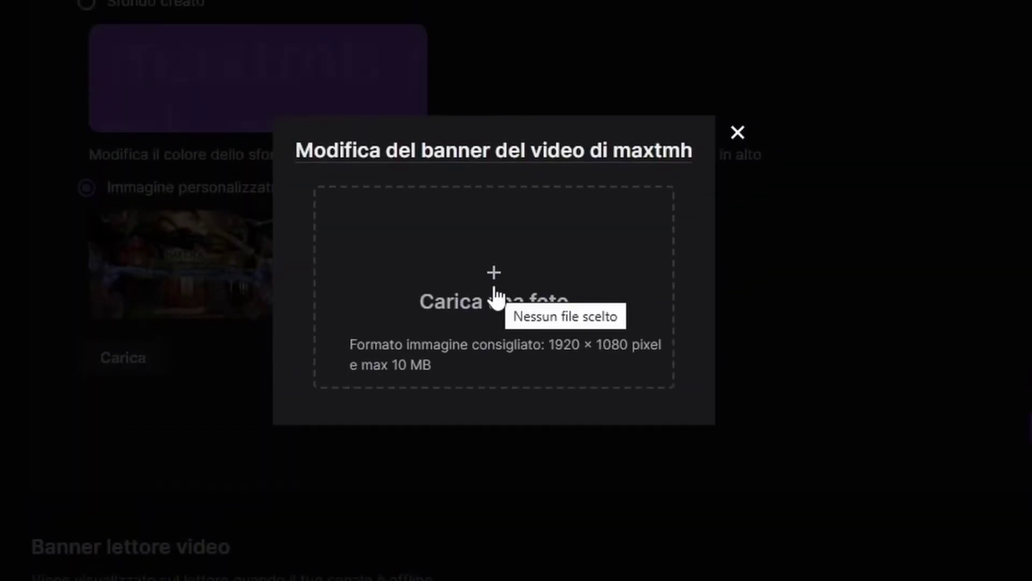
{"action": "left_click", "coordinate": [493, 291]}
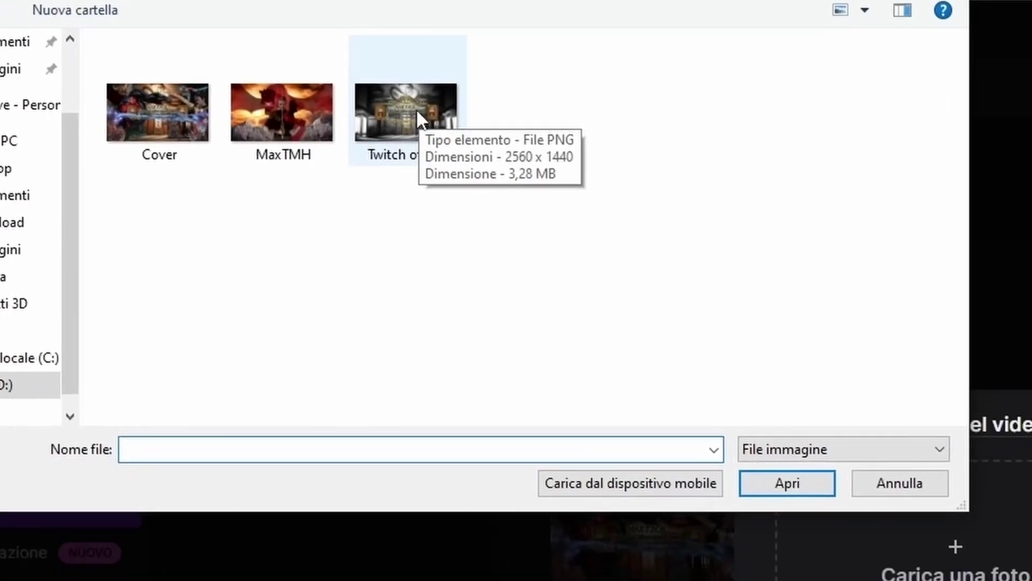
{"action": "double_click", "coordinate": [492, 153]}
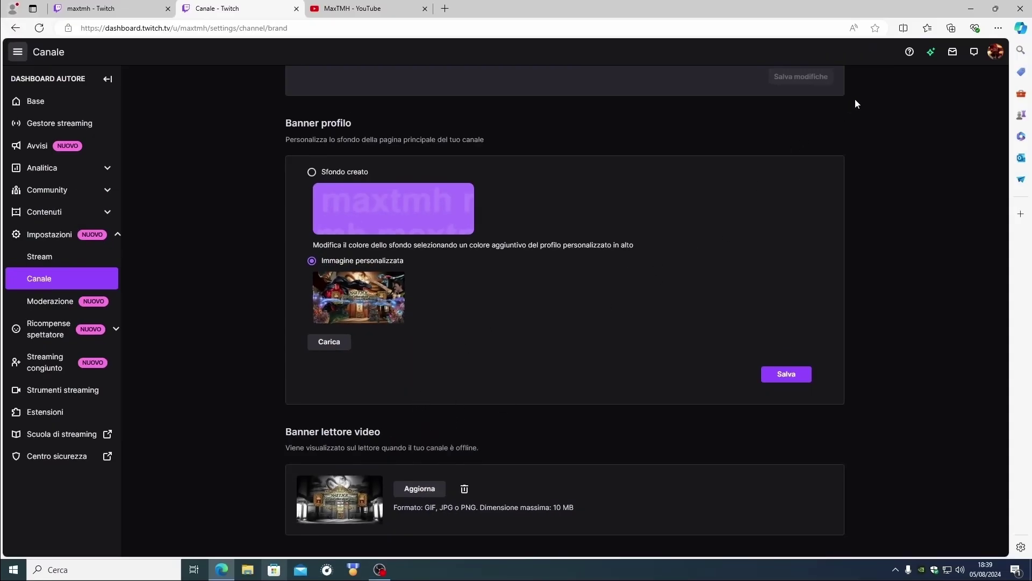
Open the channel's public page and view the offline video player banner in full screen.
{"action": "left_click", "coordinate": [993, 52]}
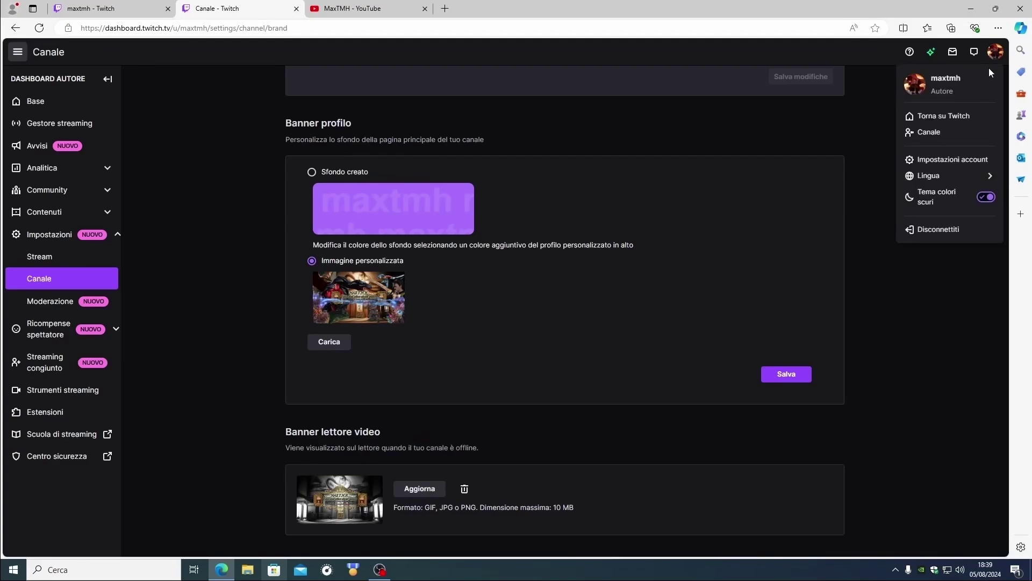
{"action": "left_click", "coordinate": [929, 131]}
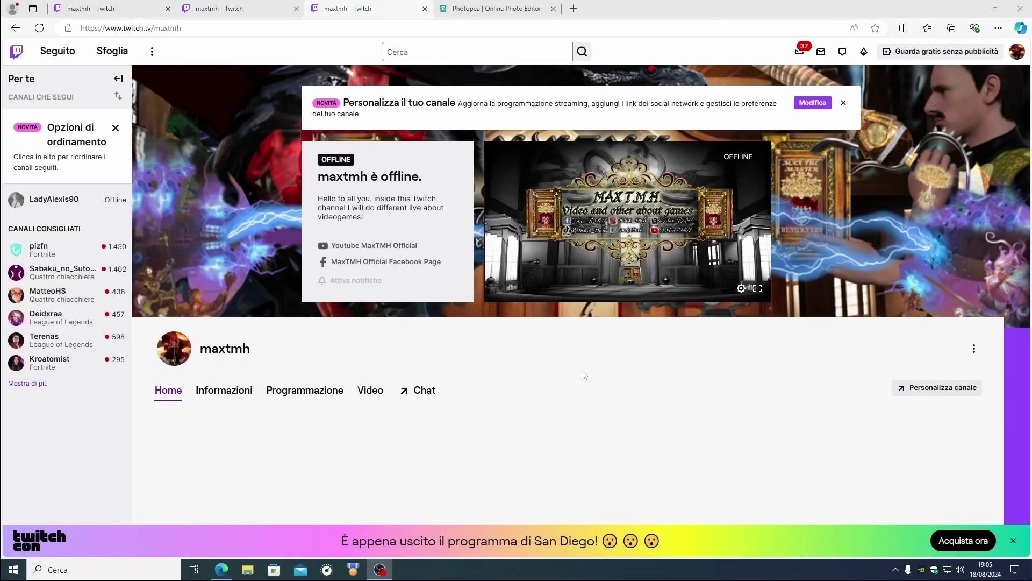
{"action": "left_click", "coordinate": [759, 289]}
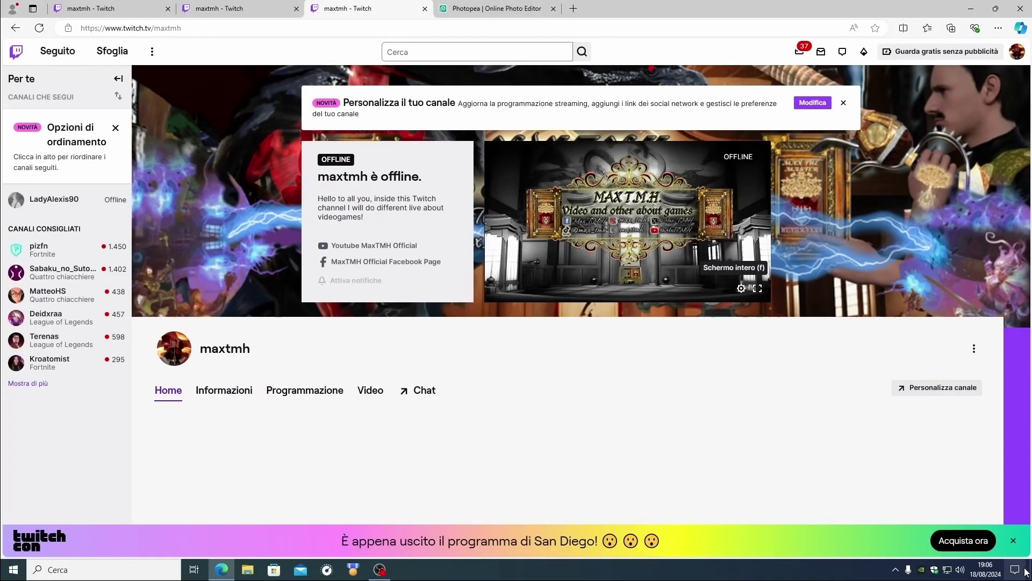
{"action": "left_click", "coordinate": [1019, 566]}
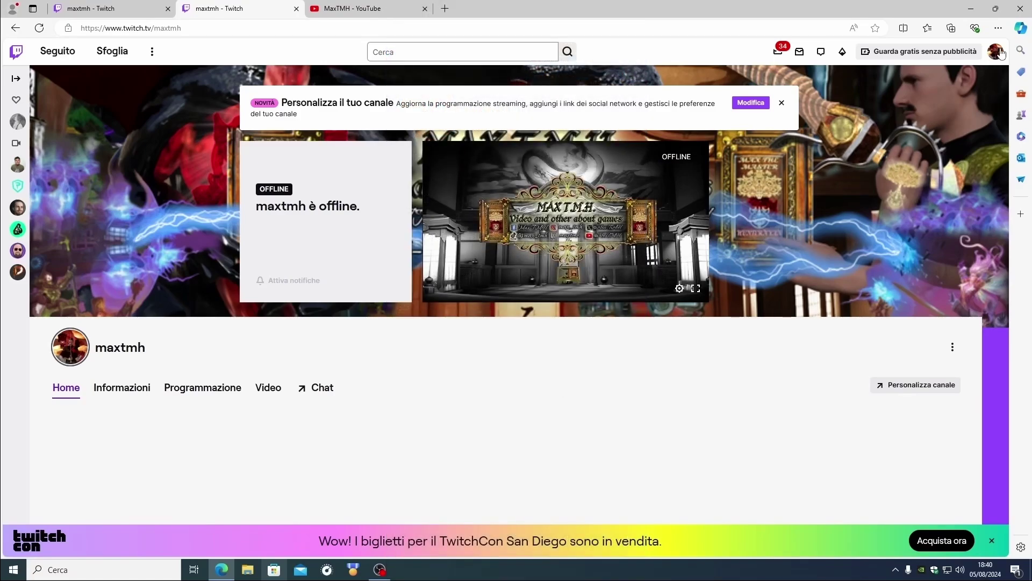
Open the account settings and go to the Impostazioni profilo section.
{"action": "left_click", "coordinate": [998, 52]}
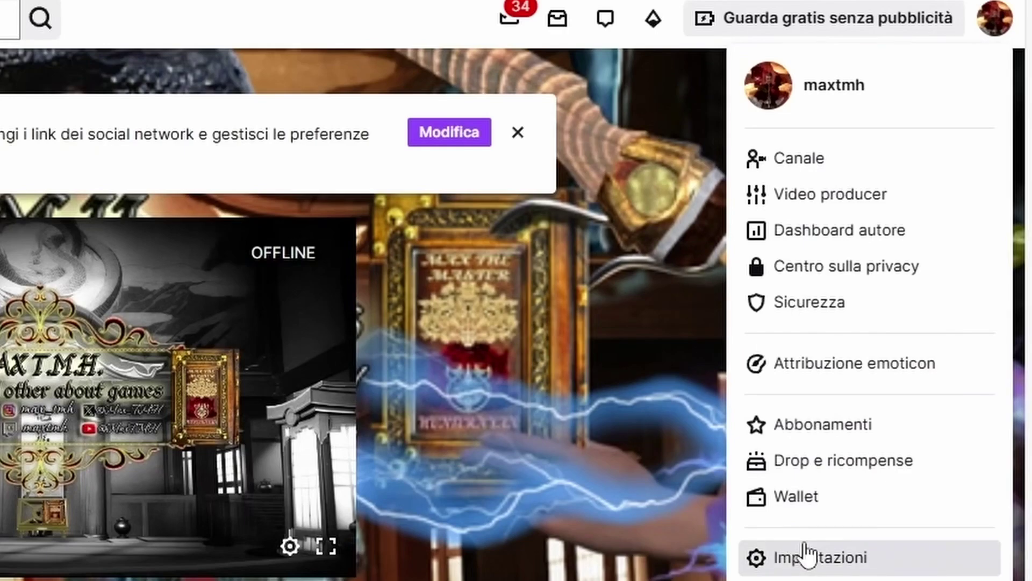
{"action": "left_click", "coordinate": [807, 557]}
{"action": "scroll", "coordinate": [355, 318], "scroll_direction": "down", "scroll_amount": 4}
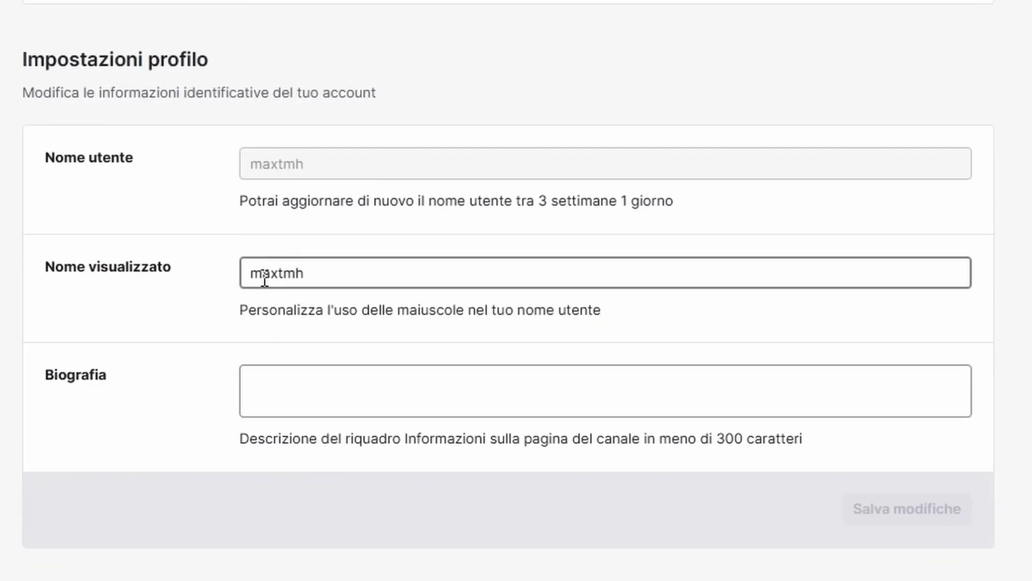
Set the biography to "Hello to all you, inside this Twitch channel I will do different live about videogames!" and save the changes.
{"action": "left_click", "coordinate": [287, 397]}
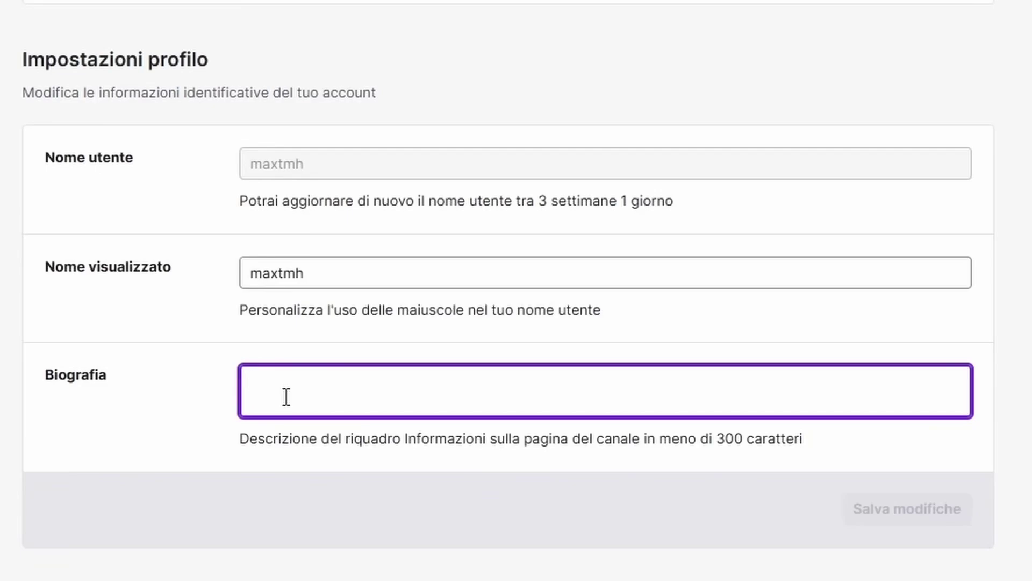
{"action": "type", "text": "Hell"}
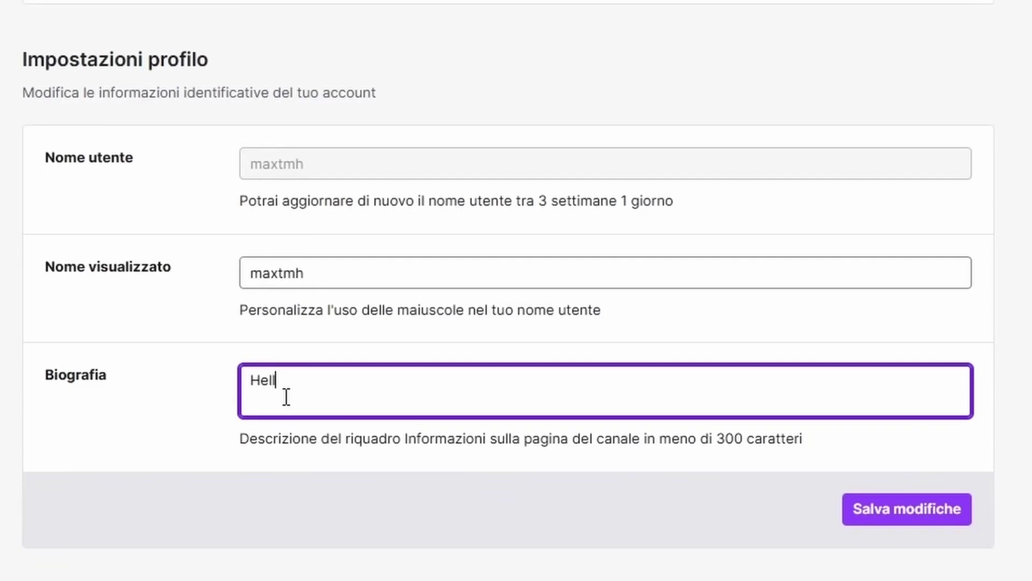
{"action": "type", "text": "o, I'"}
{"action": "key", "text": "BackSpace"}
{"action": "key", "text": "BackSpace"}
{"action": "type", "text": "to all you, in this"}
{"action": "key", "text": "BackSpace"}
{"action": "key", "text": "BackSpace"}
{"action": "key", "text": "BackSpace"}
{"action": "key", "text": "BackSpace"}
{"action": "key", "text": "BackSpace"}
{"action": "key", "text": "BackSpace"}
{"action": "key", "text": "BackSpace"}
{"action": "type", "text": "inside thi"}
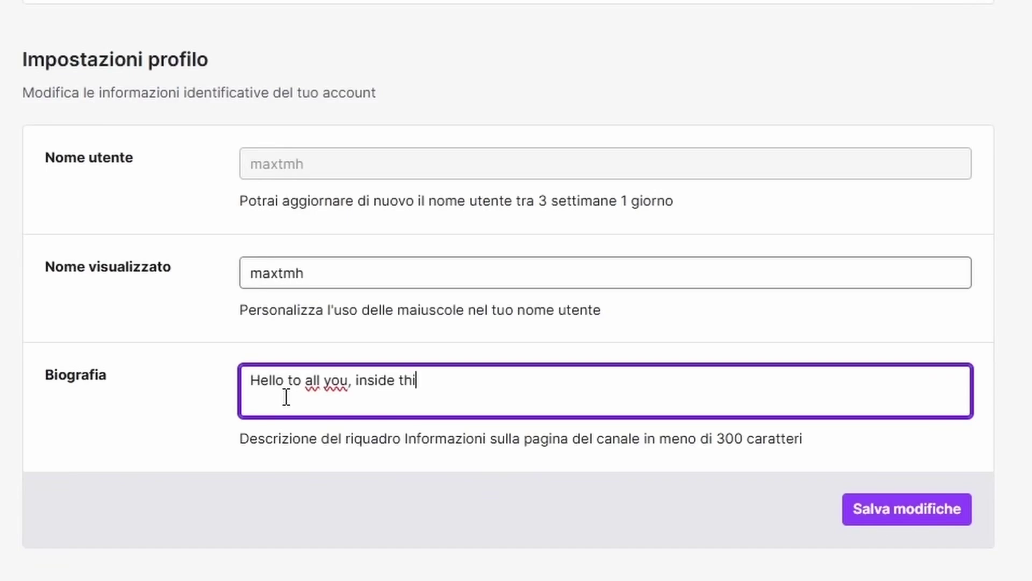
{"action": "type", "text": "s Twitch channel I will do different live about videogames!"}
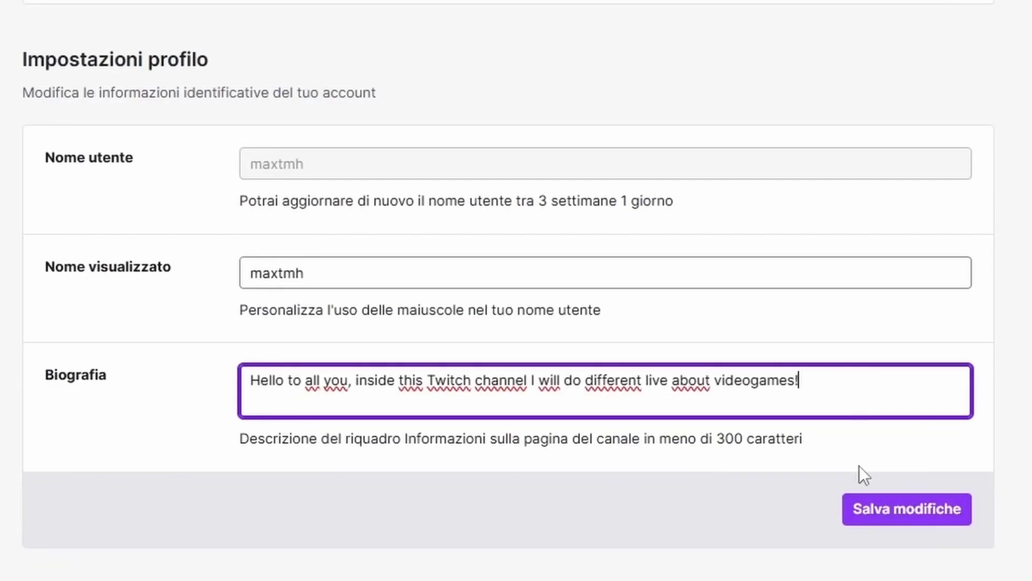
{"action": "left_click", "coordinate": [914, 525]}
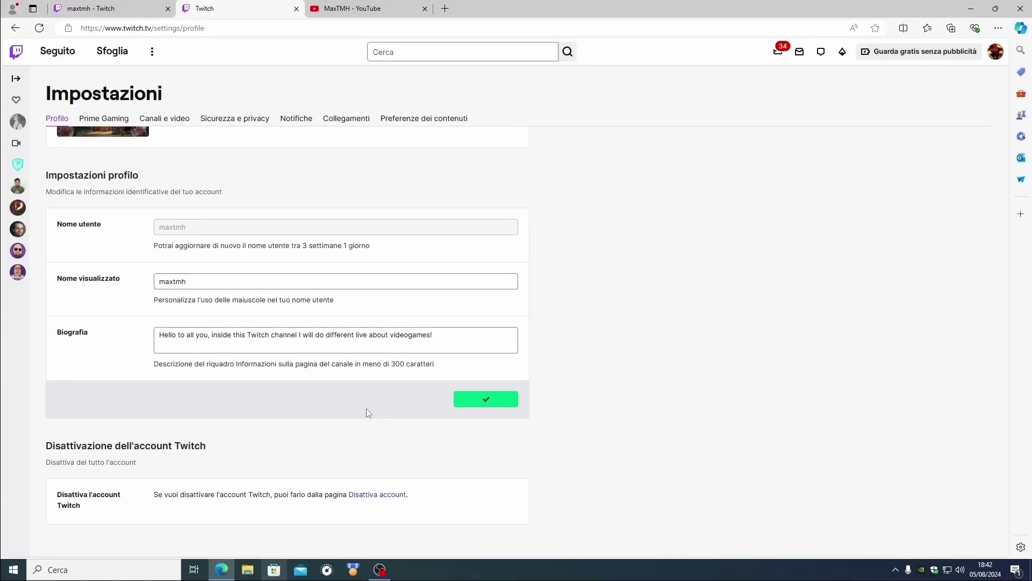
Return to the channel page and open its customization settings at the Link dei Social network section.
{"action": "left_click", "coordinate": [995, 52]}
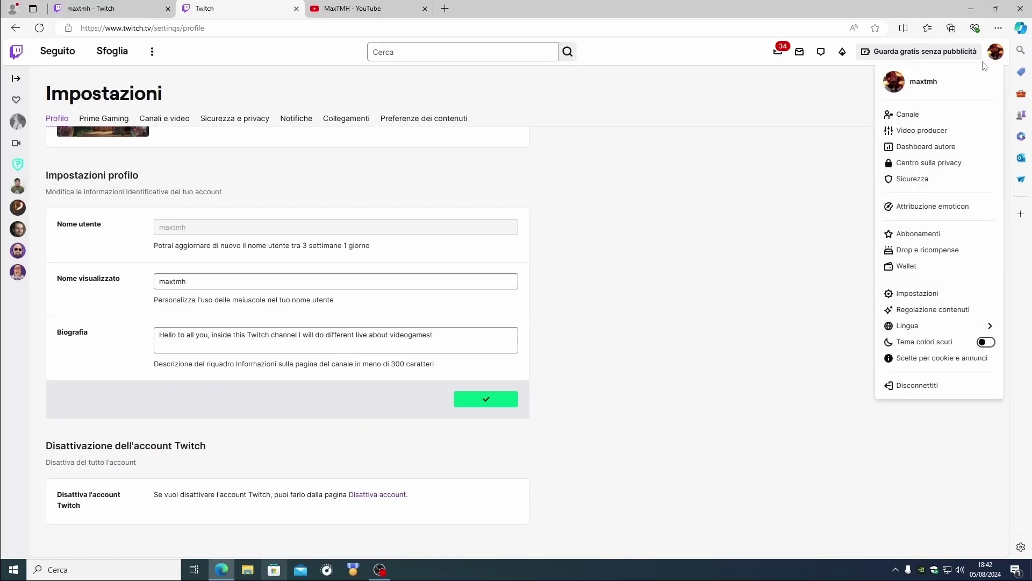
{"action": "left_click", "coordinate": [921, 115]}
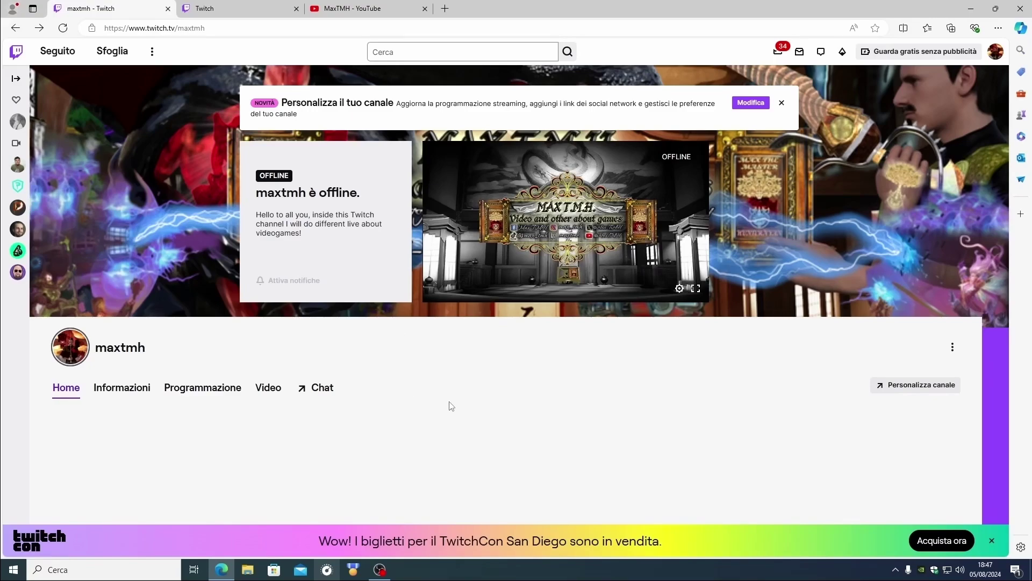
{"action": "left_click", "coordinate": [918, 388]}
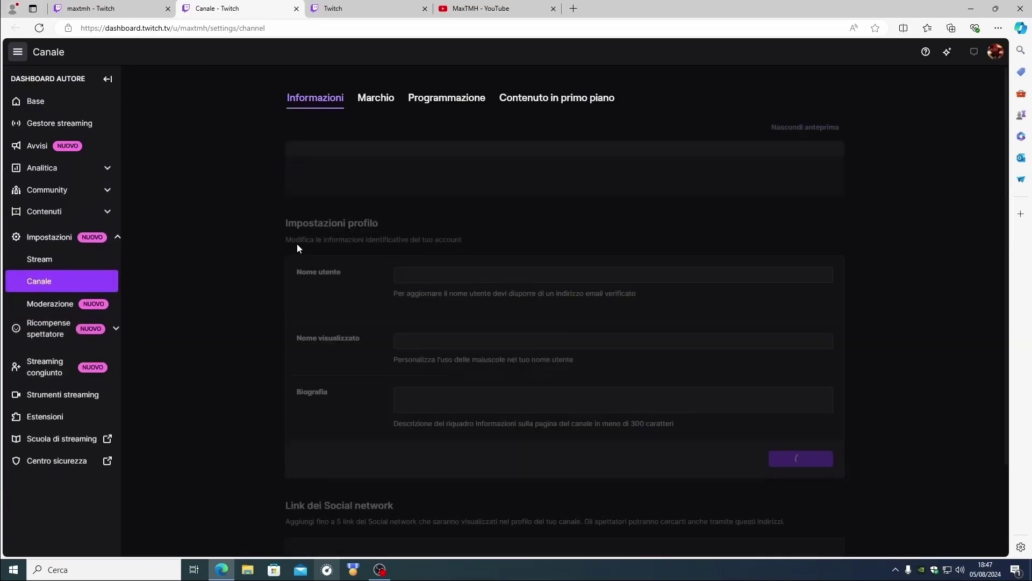
{"action": "scroll", "coordinate": [311, 396], "scroll_direction": "down", "scroll_amount": 3}
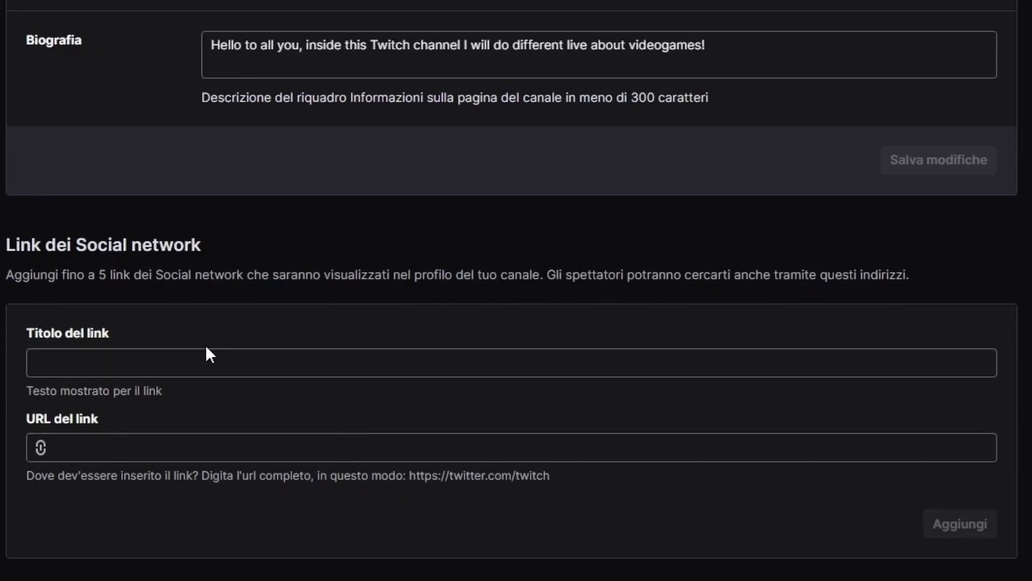
Enter "Youtube MaxTMH Official" as the title of the social network link.
{"action": "left_click", "coordinate": [61, 370]}
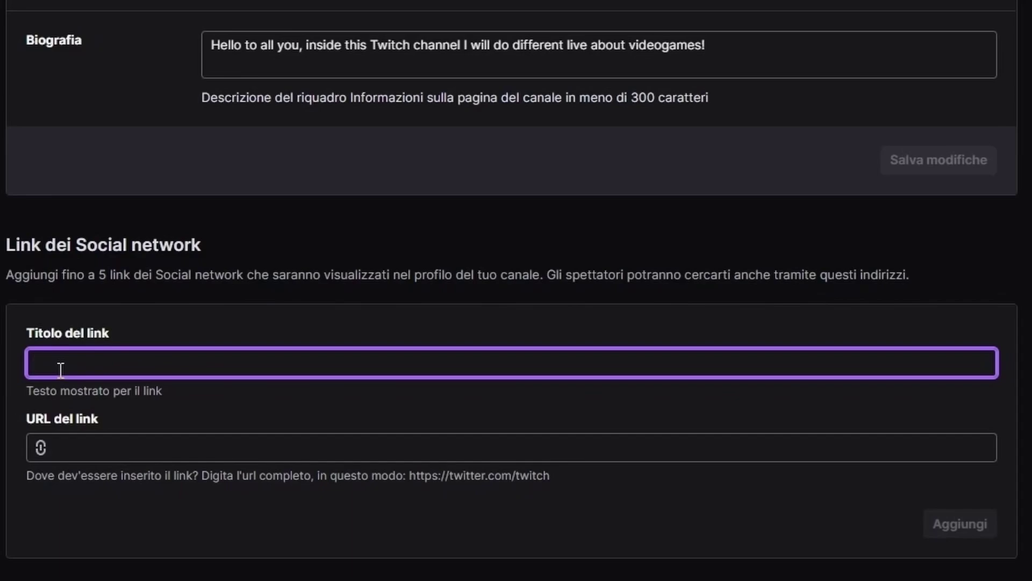
{"action": "type", "text": "Youtub"}
{"action": "type", "text": "e NM"}
{"action": "key", "text": "BackSpace"}
{"action": "key", "text": "BackSpace"}
{"action": "type", "text": "MaxTMH"}
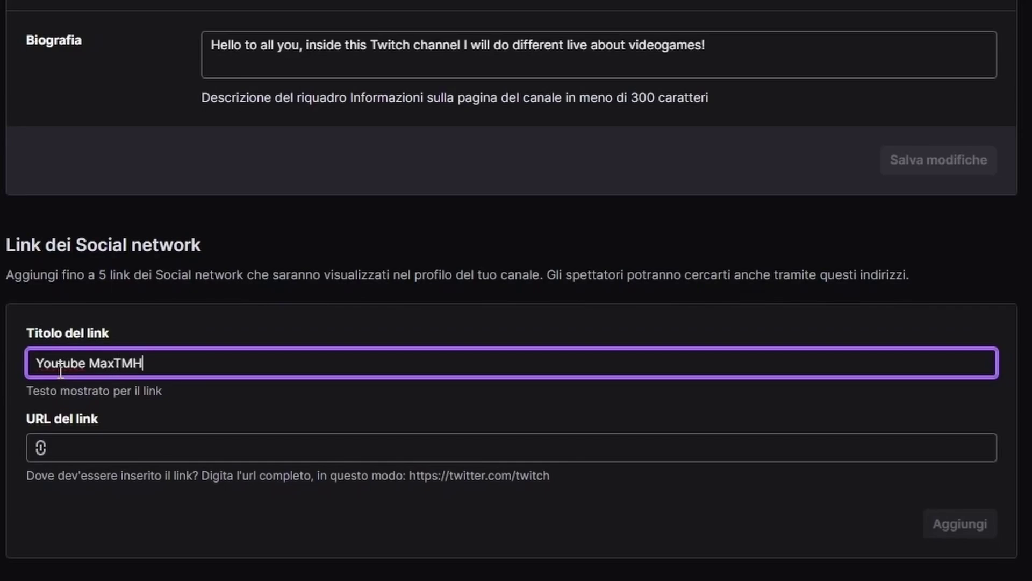
{"action": "type", "text": " ch"}
{"action": "key", "text": "BackSpace"}
{"action": "key", "text": "BackSpace"}
{"action": "key", "text": "BackSpace"}
{"action": "type", "text": "Officila"}
{"action": "key", "text": "BackSpace"}
{"action": "key", "text": "BackSpace"}
{"action": "type", "text": "al"}
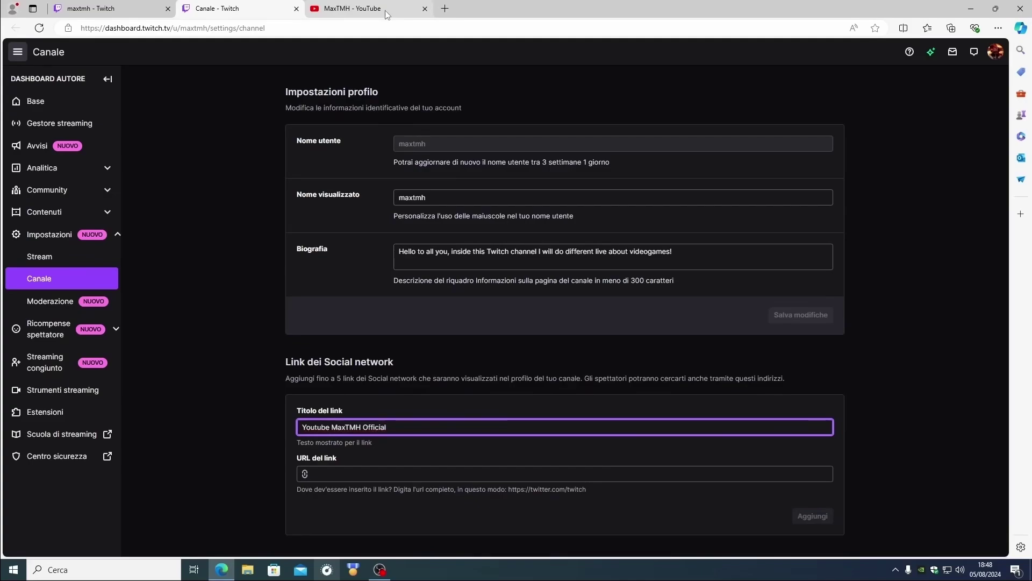
{"action": "left_click", "coordinate": [385, 11]}
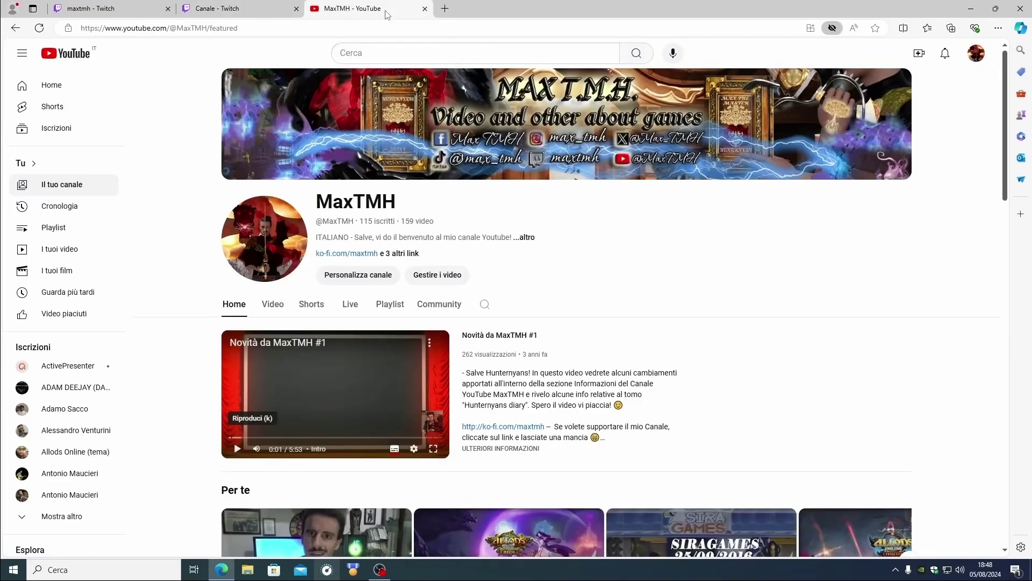
{"action": "left_click_drag", "start_coordinate": [81, 28], "coordinate": [210, 25]}
{"action": "key", "text": "ctrl+c"}
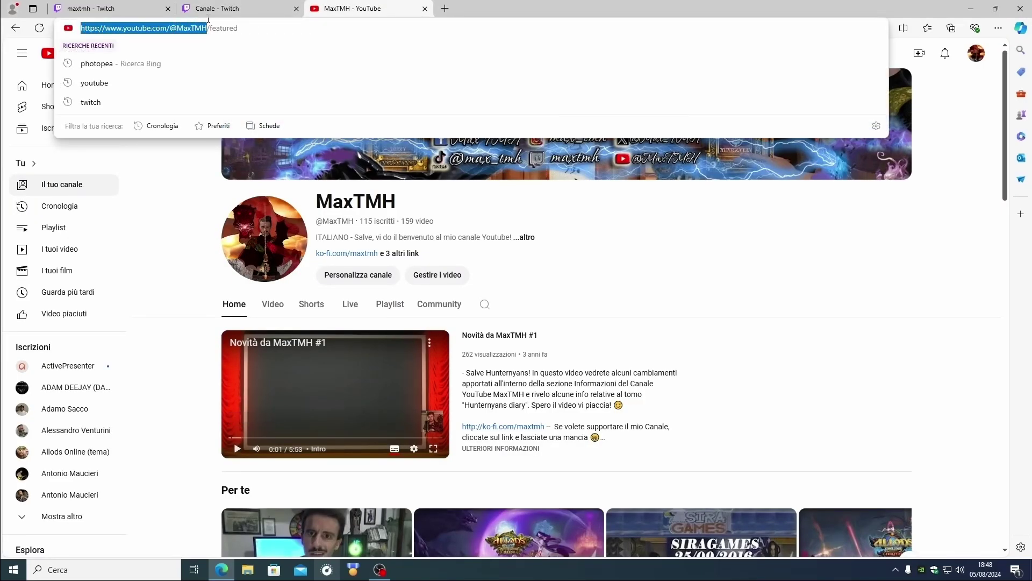
{"action": "right_click", "coordinate": [184, 36]}
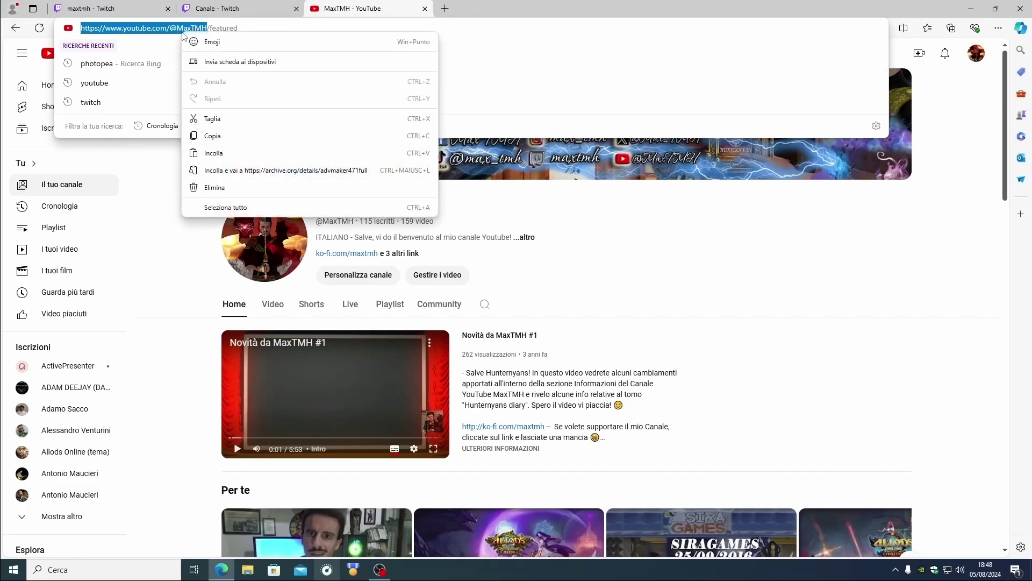
{"action": "left_click", "coordinate": [210, 137]}
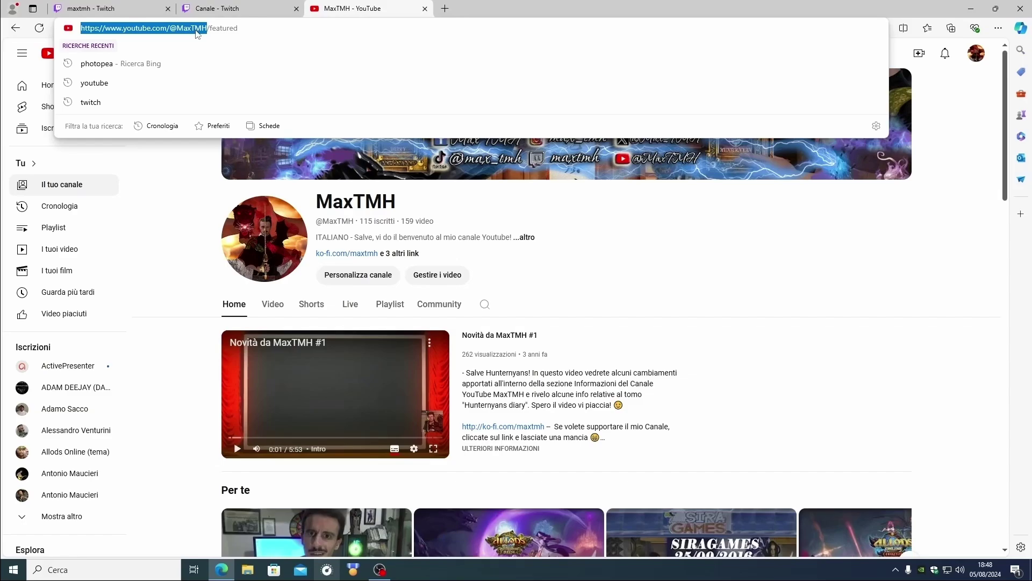
{"action": "left_click", "coordinate": [249, 6]}
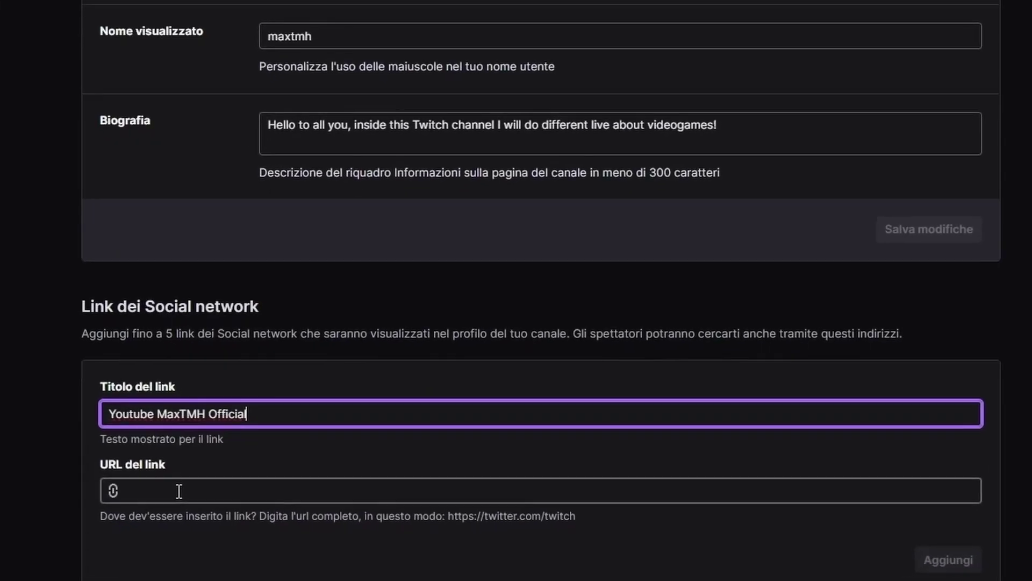
{"action": "left_click", "coordinate": [345, 474]}
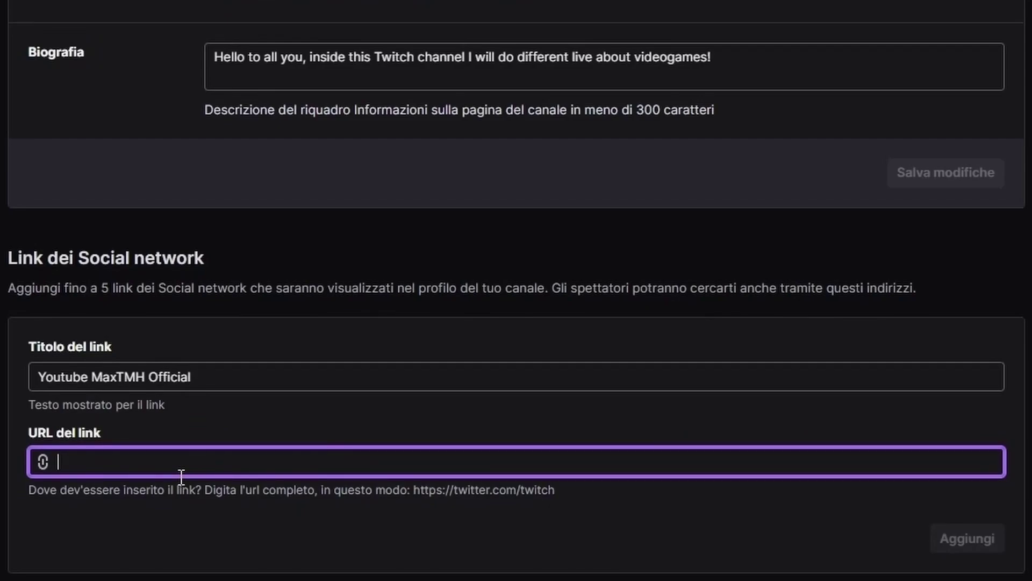
{"action": "key", "text": "ctrl+v"}
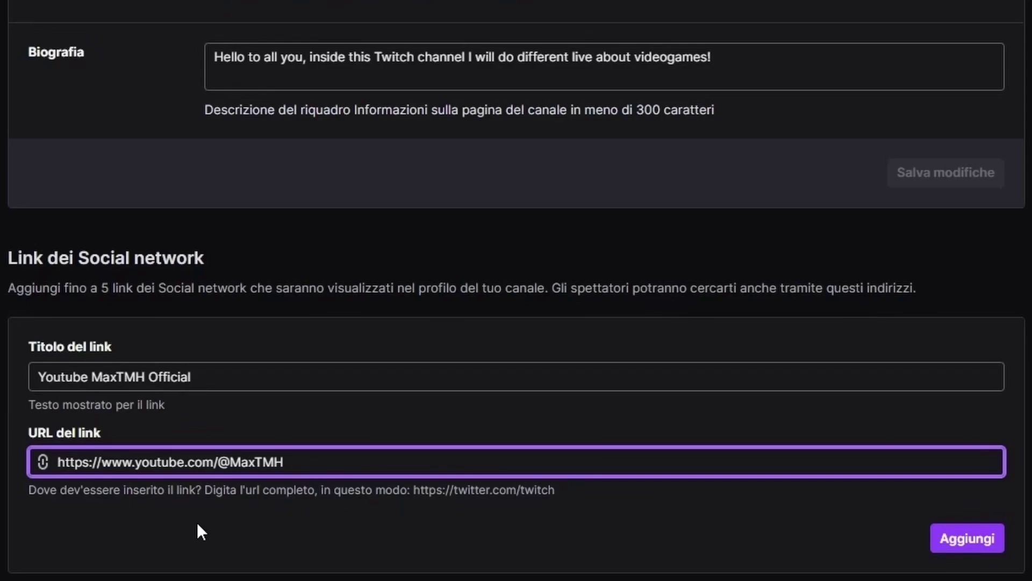
Select the entire YouTube address in the link's URL field and copy it.
{"action": "right_click", "coordinate": [312, 462]}
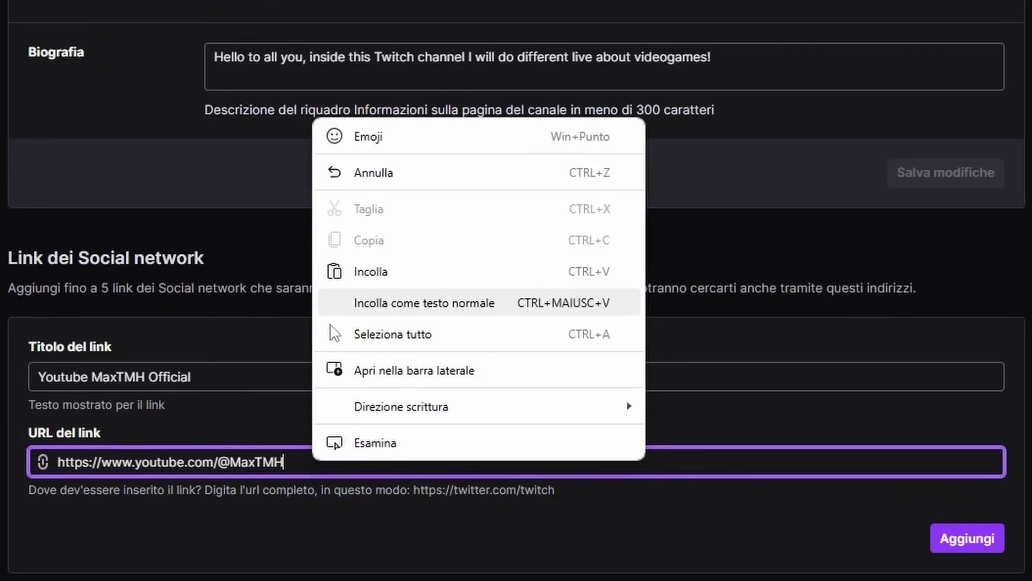
{"action": "left_click", "coordinate": [289, 547]}
{"action": "left_click_drag", "start_coordinate": [291, 460], "coordinate": [56, 535]}
{"action": "key", "text": "ctrl+c"}
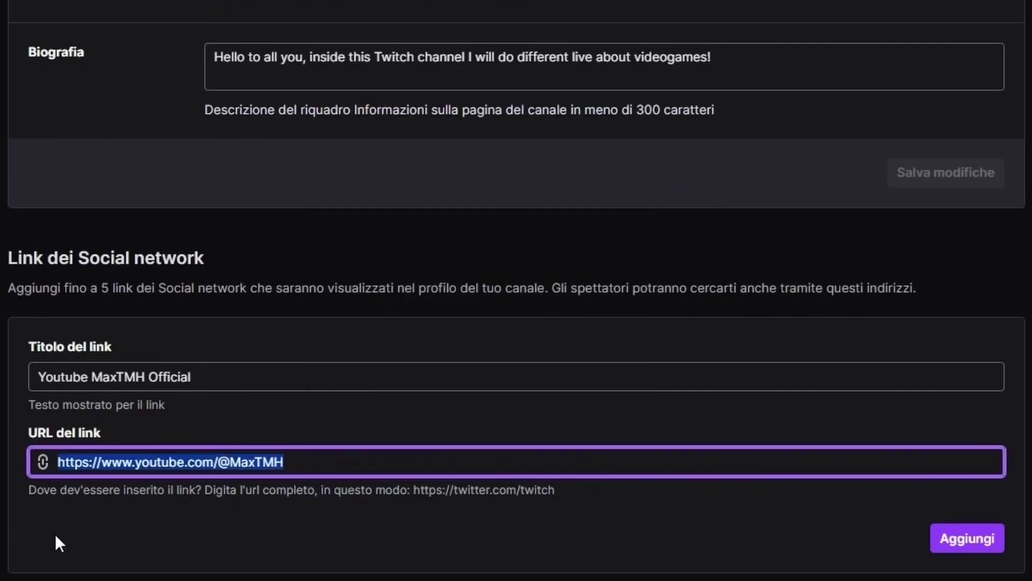
{"action": "key", "text": "BackSpace"}
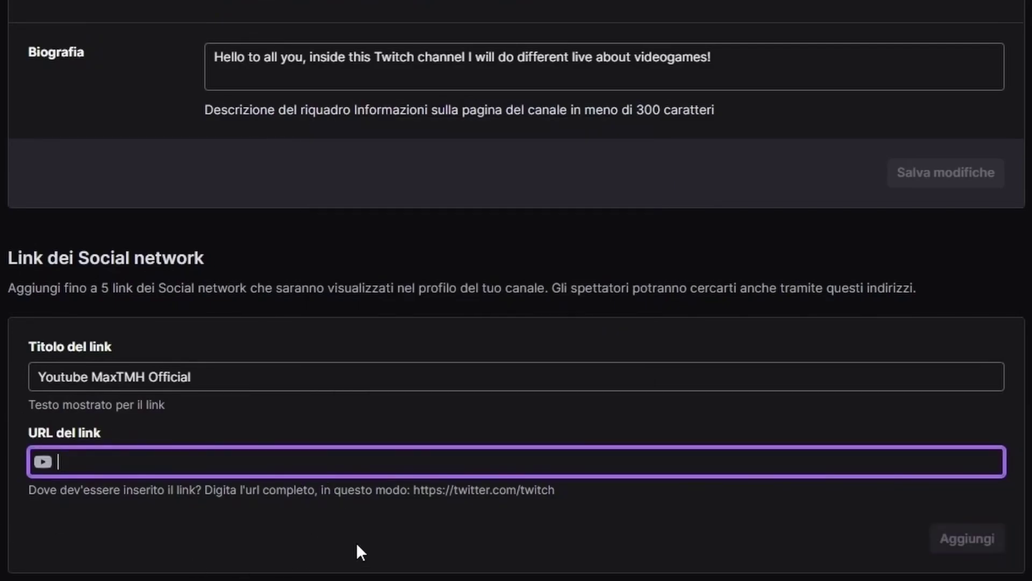
{"action": "right_click", "coordinate": [86, 468]}
{"action": "left_click", "coordinate": [141, 280]}
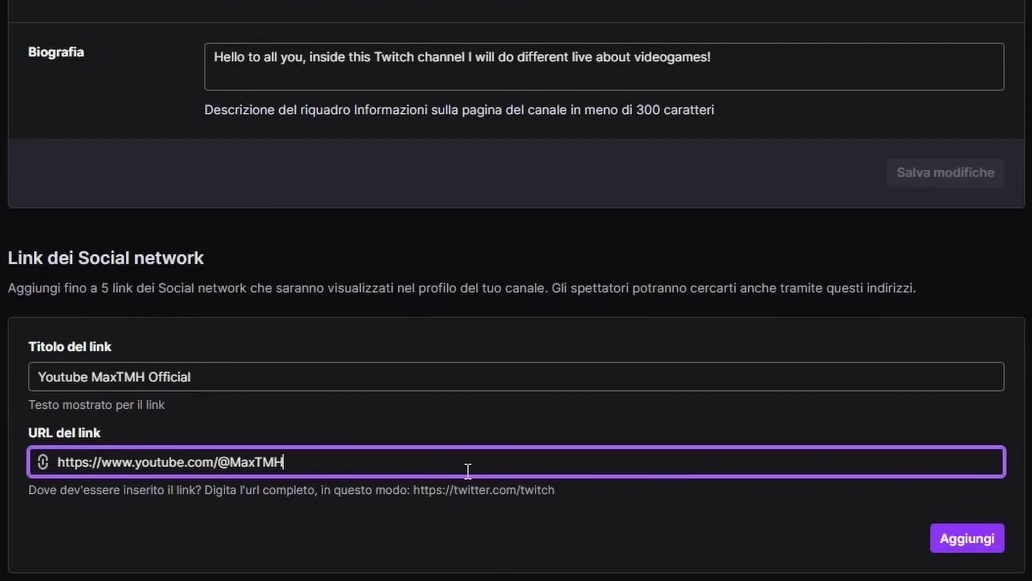
{"action": "left_click", "coordinate": [982, 549]}
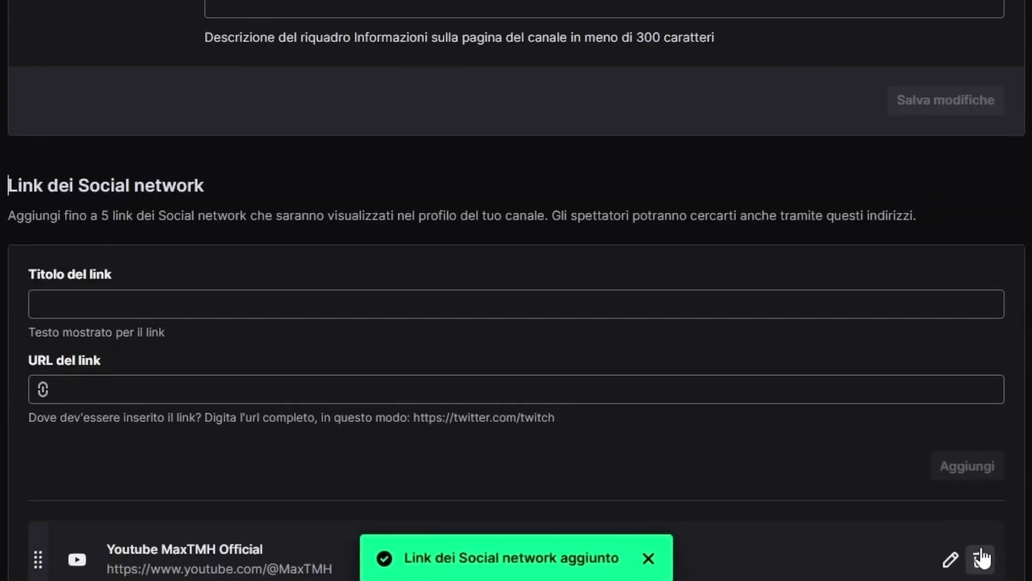
{"action": "scroll", "coordinate": [387, 318], "scroll_direction": "down", "scroll_amount": 1}
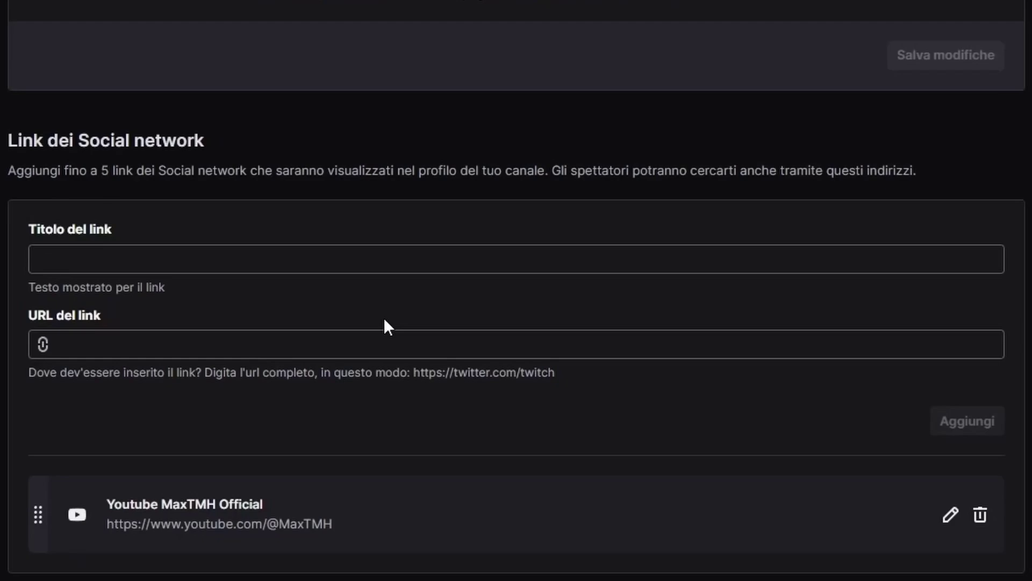
{"action": "mouse_move", "coordinate": [32, 514]}
{"action": "left_mouse_down"}
{"action": "mouse_move", "coordinate": [37, 505]}
{"action": "mouse_move", "coordinate": [21, 511]}
{"action": "mouse_move", "coordinate": [43, 514]}
{"action": "left_mouse_up"}
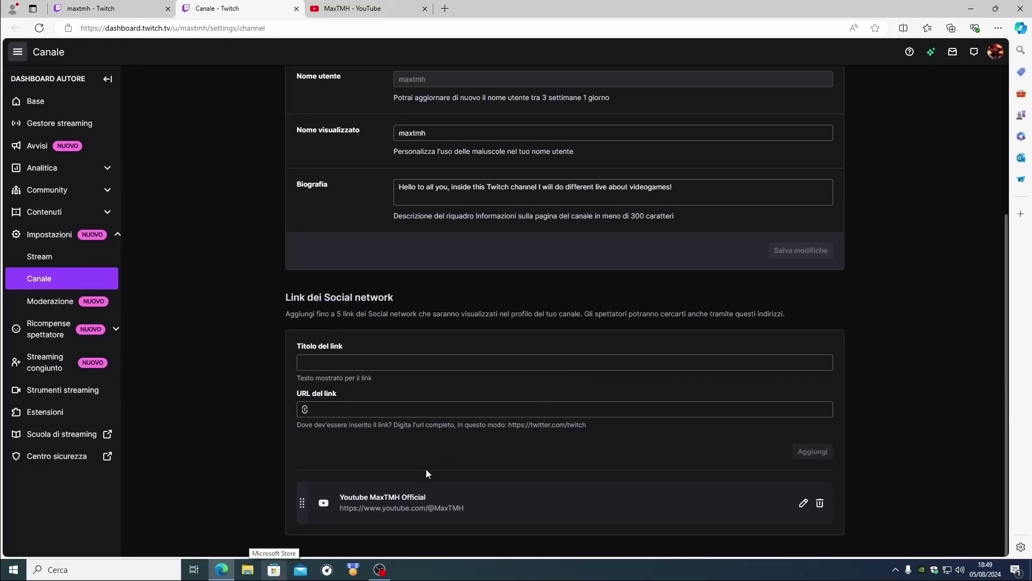
View the channel page, test the Youtube MaxTMH Official link and close the YouTube page it opens.
{"action": "left_click", "coordinate": [995, 54]}
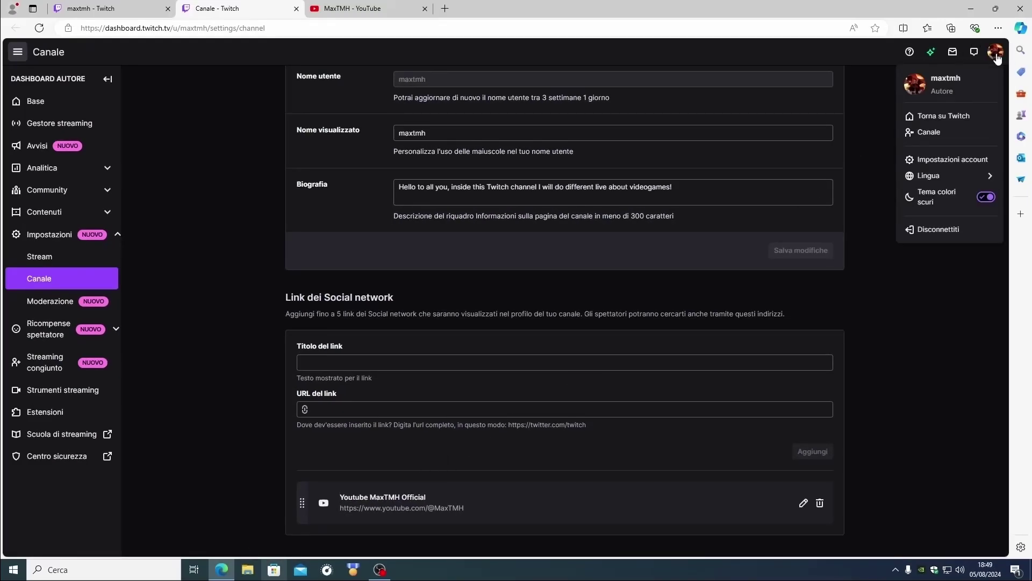
{"action": "left_click", "coordinate": [929, 141]}
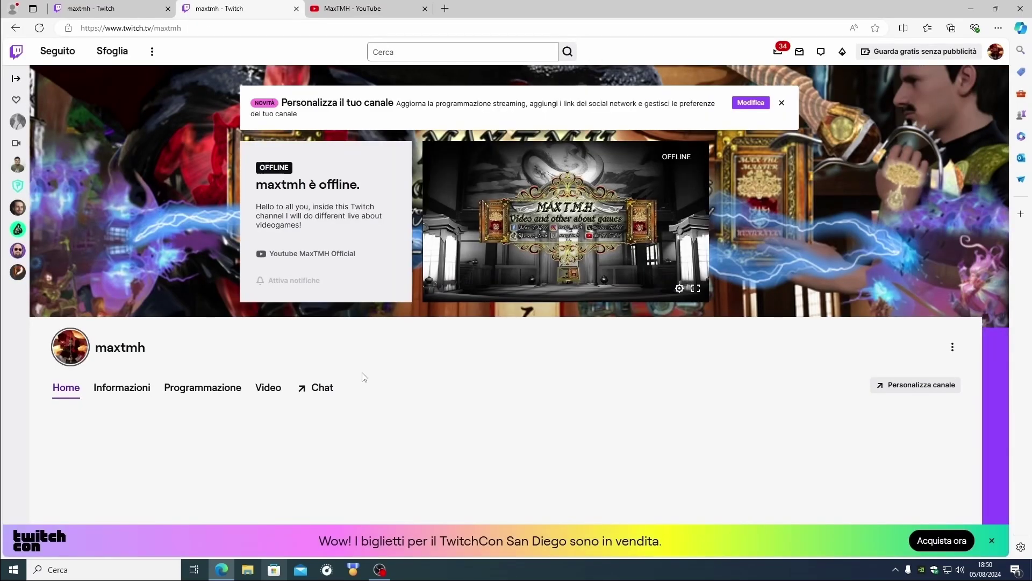
{"action": "left_click", "coordinate": [288, 255]}
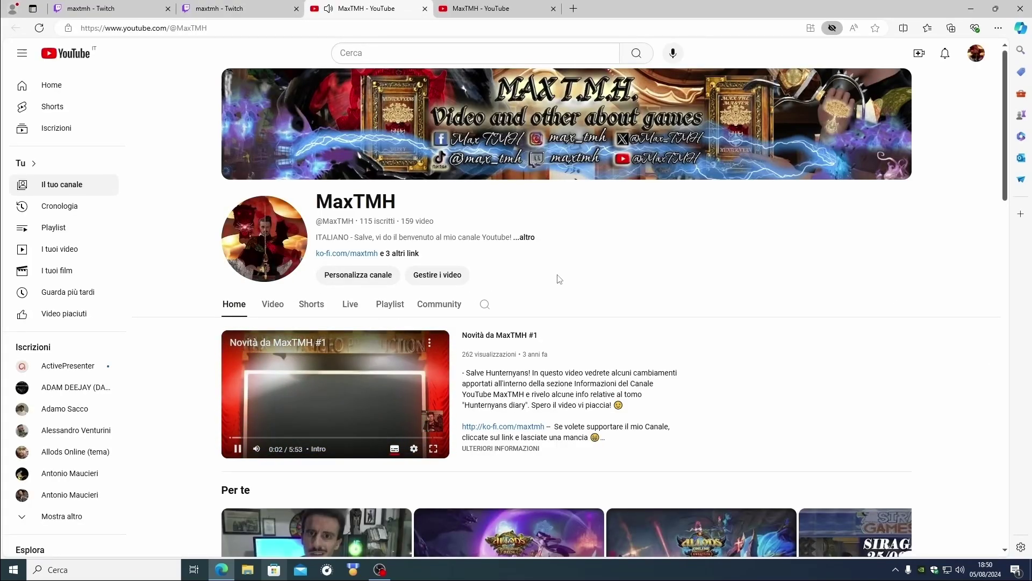
{"action": "left_click", "coordinate": [425, 8]}
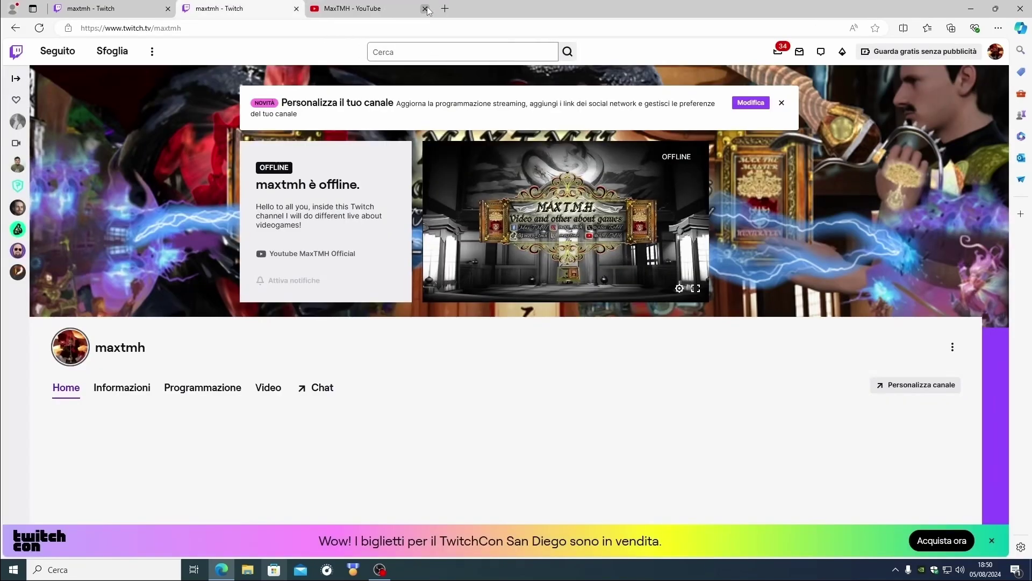
Reopen the channel settings, try reordering the MaxTMH Official Facebook Page link in the social network list, and go back to the channel page.
{"action": "left_click", "coordinate": [930, 387]}
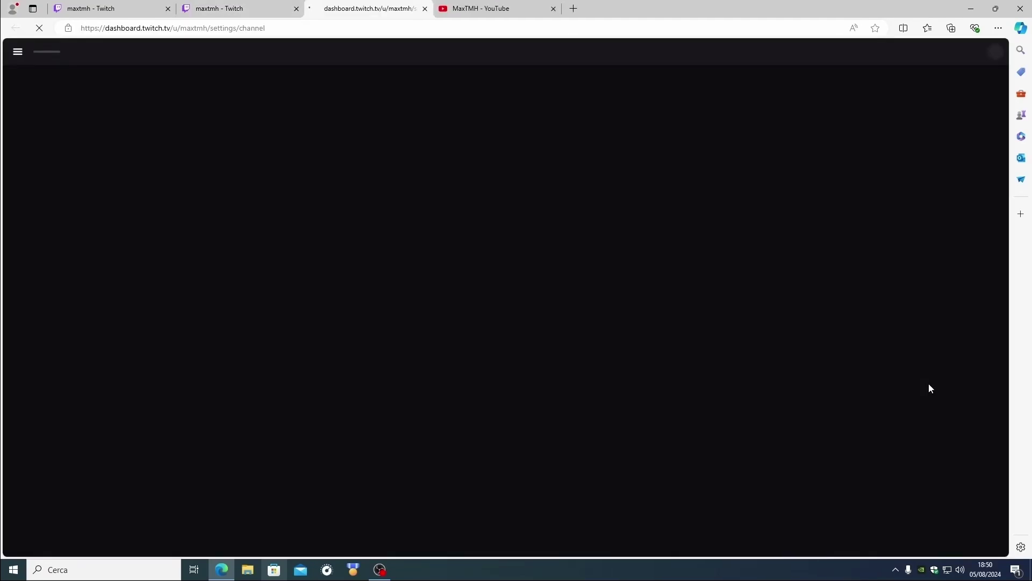
{"action": "scroll", "coordinate": [327, 398], "scroll_direction": "down", "scroll_amount": 4}
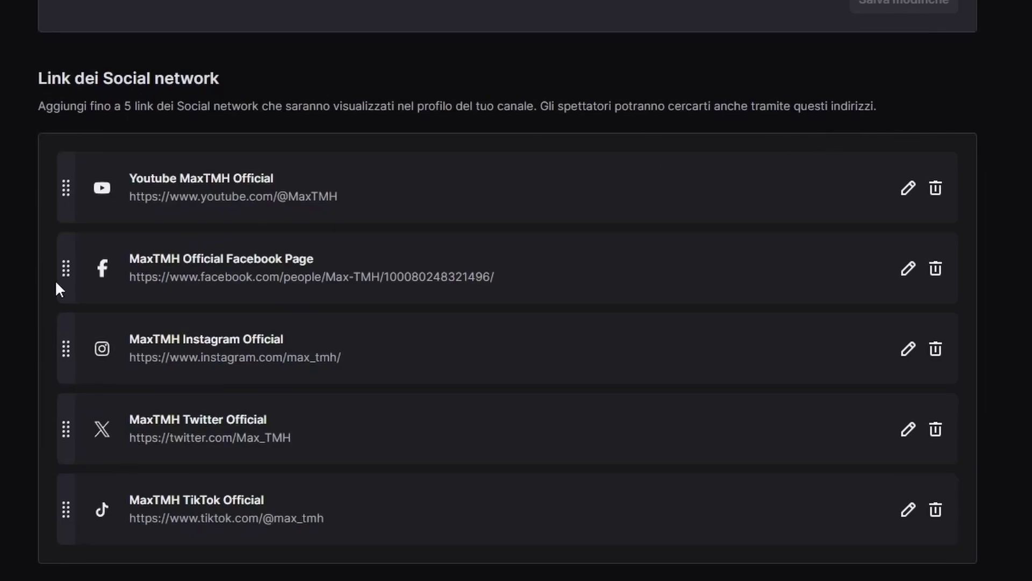
{"action": "mouse_move", "coordinate": [68, 273]}
{"action": "left_mouse_down"}
{"action": "mouse_move", "coordinate": [65, 428]}
{"action": "mouse_move", "coordinate": [65, 293]}
{"action": "left_mouse_up"}
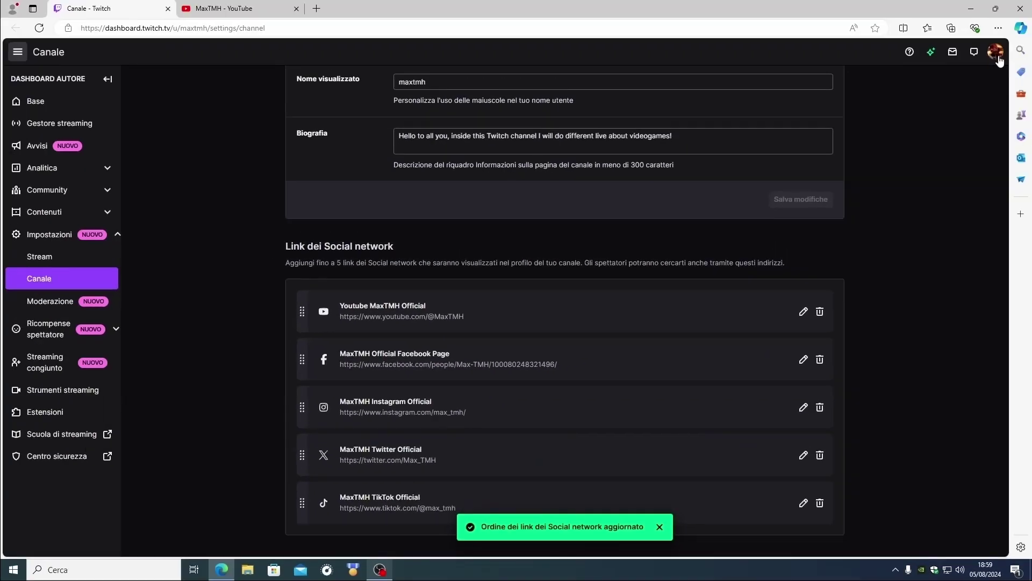
{"action": "left_click", "coordinate": [997, 52]}
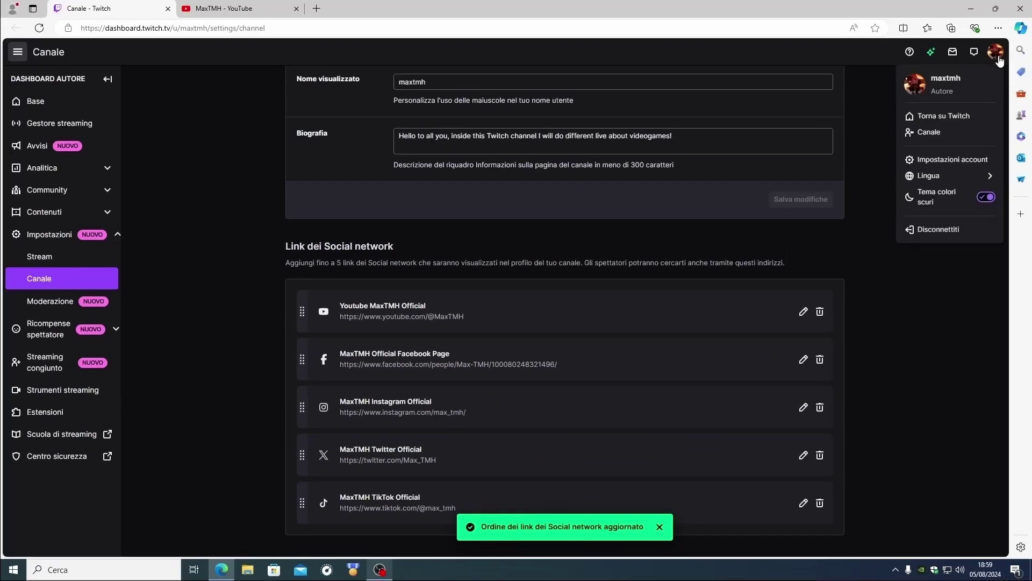
{"action": "left_click", "coordinate": [938, 132]}
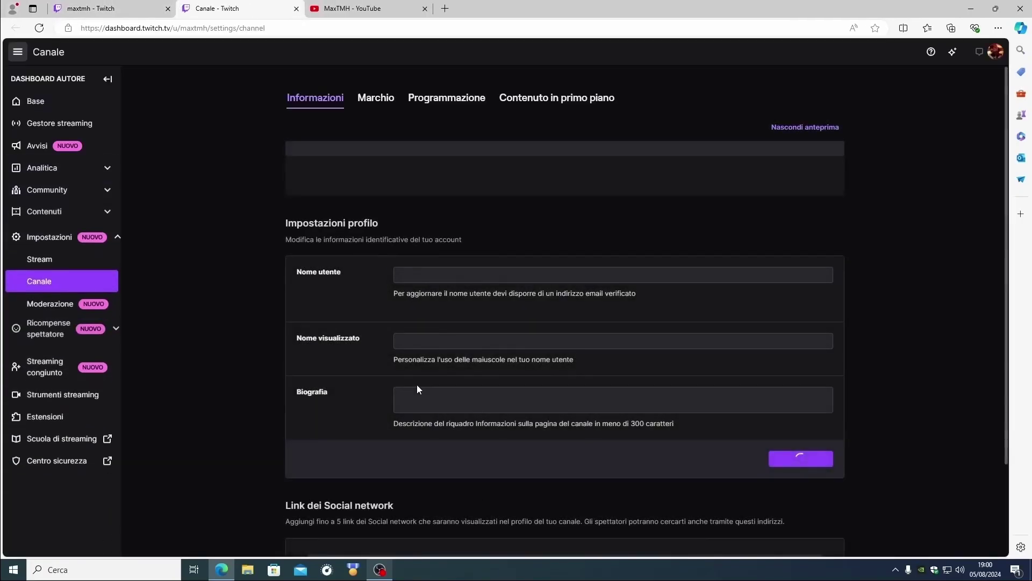
Reorder the social network links so MaxTMH TikTok Official is second and MaxTMH Instagram Official third, above the Facebook and Twitter links.
{"action": "scroll", "coordinate": [326, 383], "scroll_direction": "down", "scroll_amount": 5}
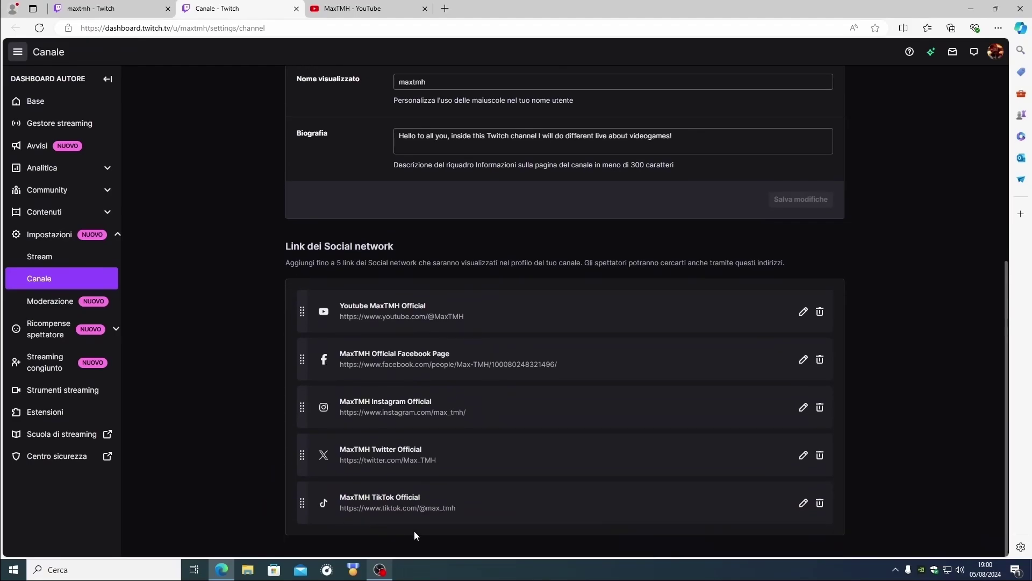
{"action": "left_click_drag", "start_coordinate": [302, 407], "coordinate": [302, 360]}
{"action": "left_click_drag", "start_coordinate": [301, 503], "coordinate": [303, 359]}
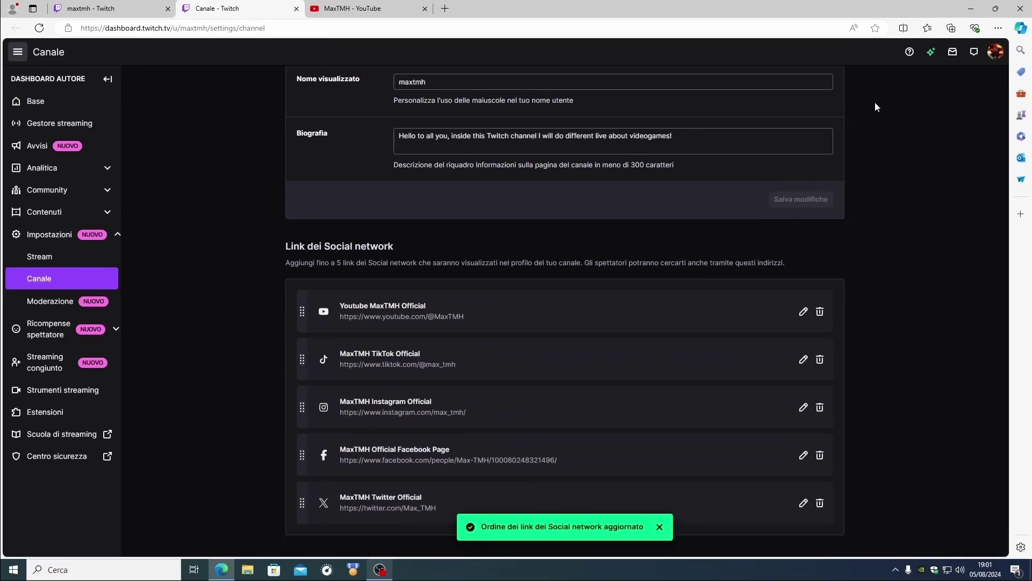
View the channel page and test its TikTok and YouTube links, closing each page that opens.
{"action": "left_click", "coordinate": [996, 52]}
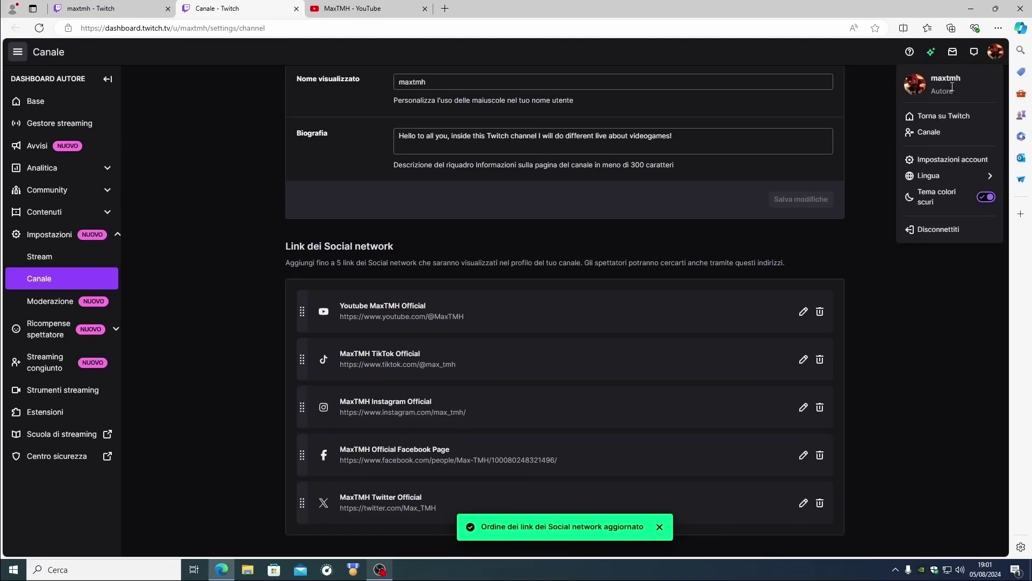
{"action": "left_click", "coordinate": [940, 132]}
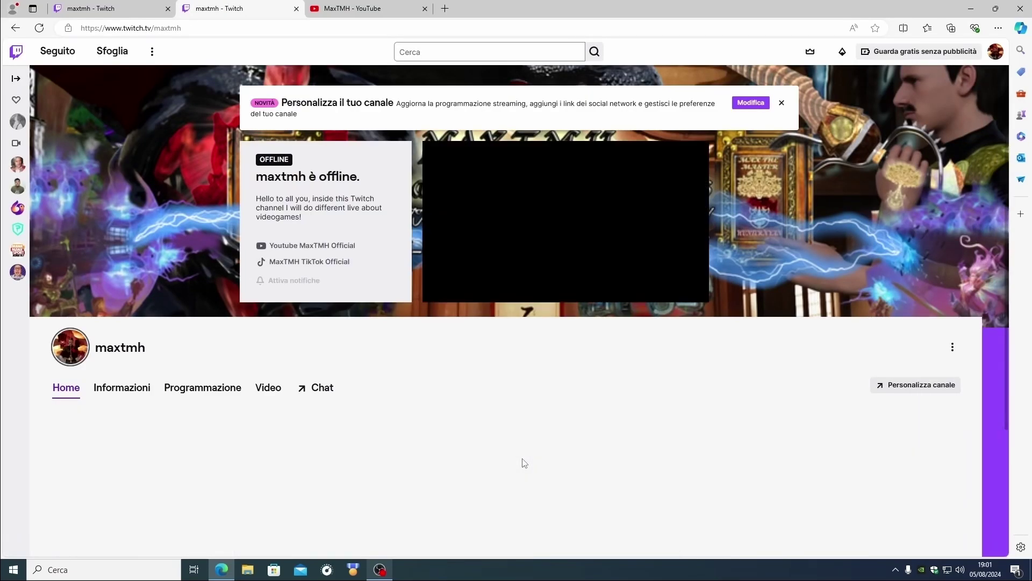
{"action": "left_click", "coordinate": [293, 263]}
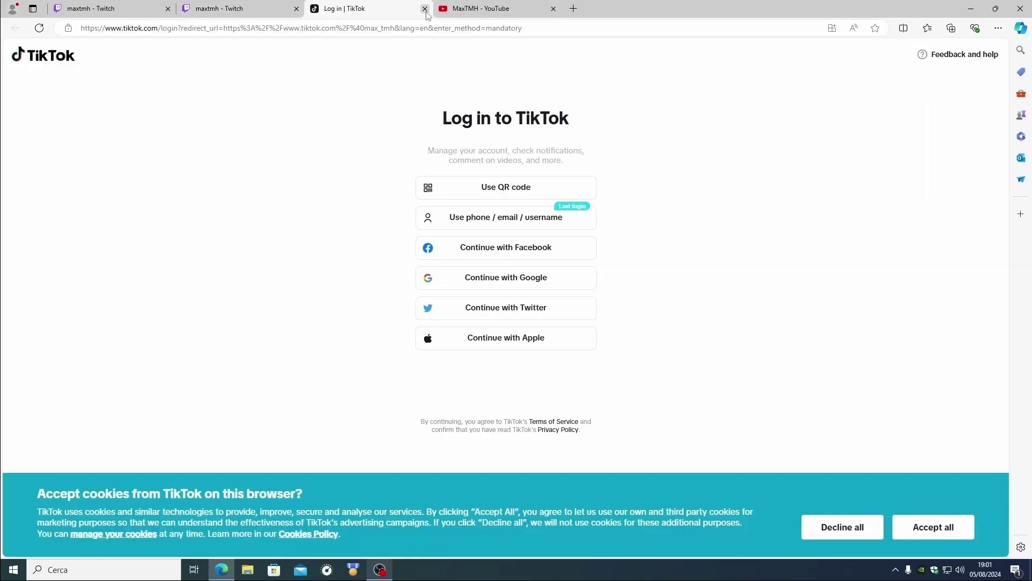
{"action": "left_click", "coordinate": [425, 9]}
{"action": "left_click", "coordinate": [301, 246]}
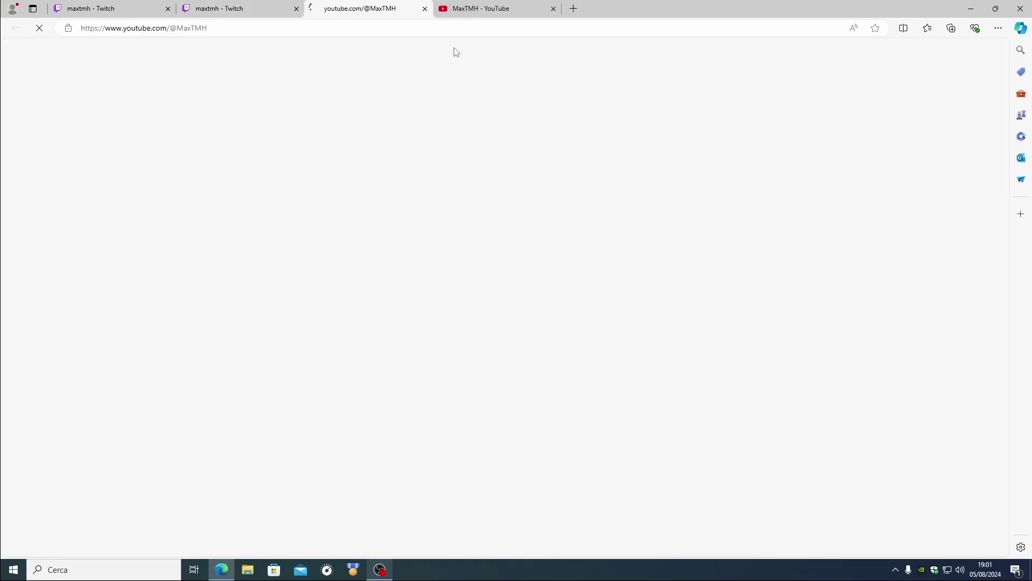
{"action": "left_click", "coordinate": [424, 8]}
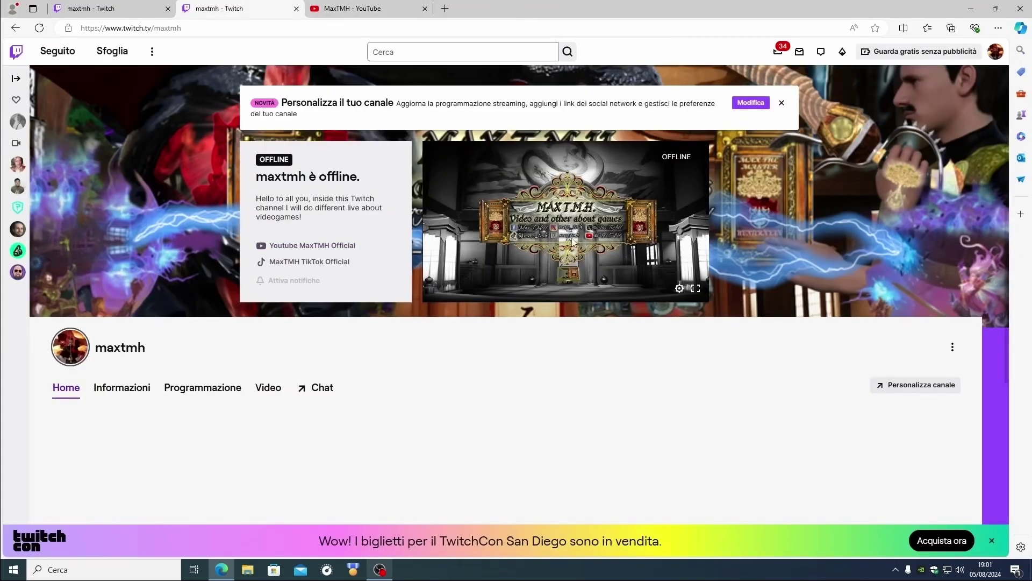
Reopen the channel settings and reorder the social links with MaxTMH Instagram Official first and MaxTMH Twitter Official second.
{"action": "left_click", "coordinate": [920, 385]}
{"action": "scroll", "coordinate": [438, 447], "scroll_direction": "down", "scroll_amount": 5}
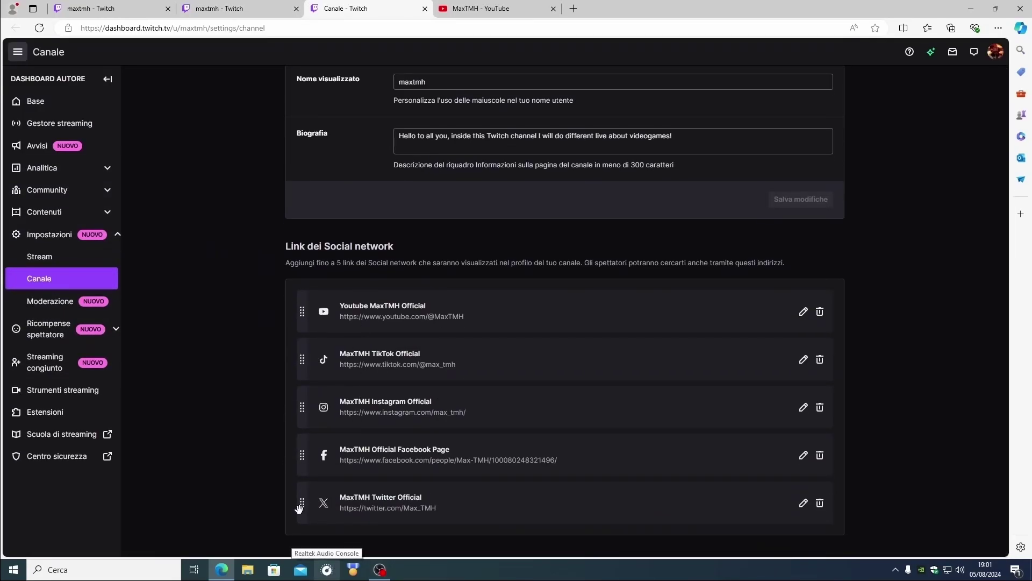
{"action": "left_click_drag", "start_coordinate": [303, 506], "coordinate": [302, 408]}
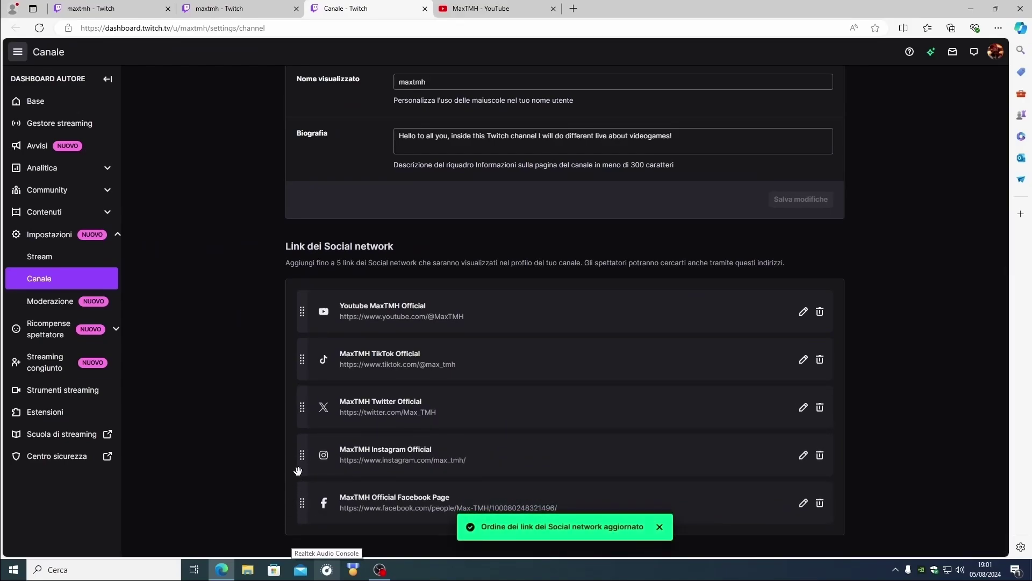
{"action": "left_click_drag", "start_coordinate": [302, 455], "coordinate": [302, 315]}
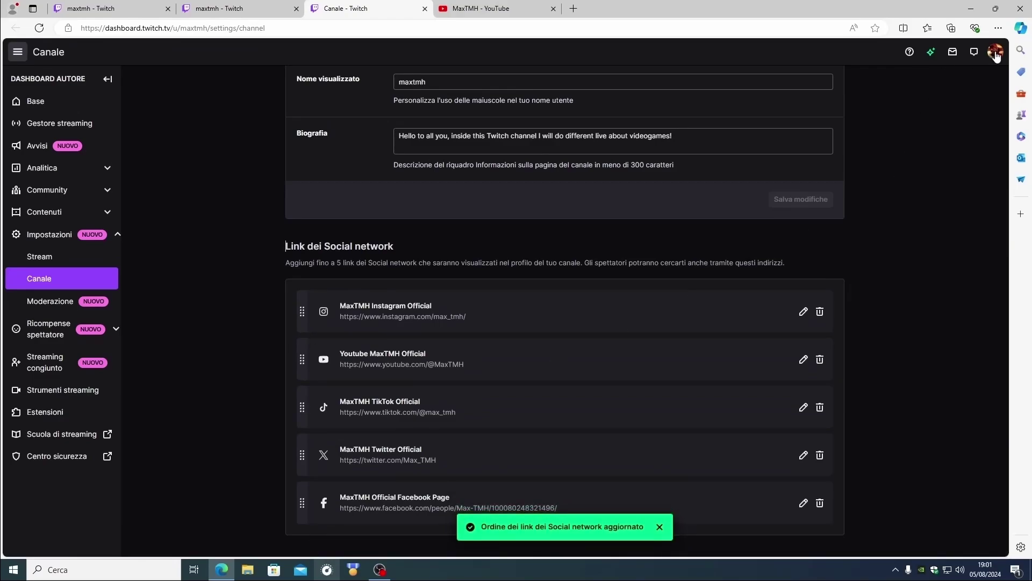
{"action": "left_click_drag", "start_coordinate": [302, 455], "coordinate": [311, 364]}
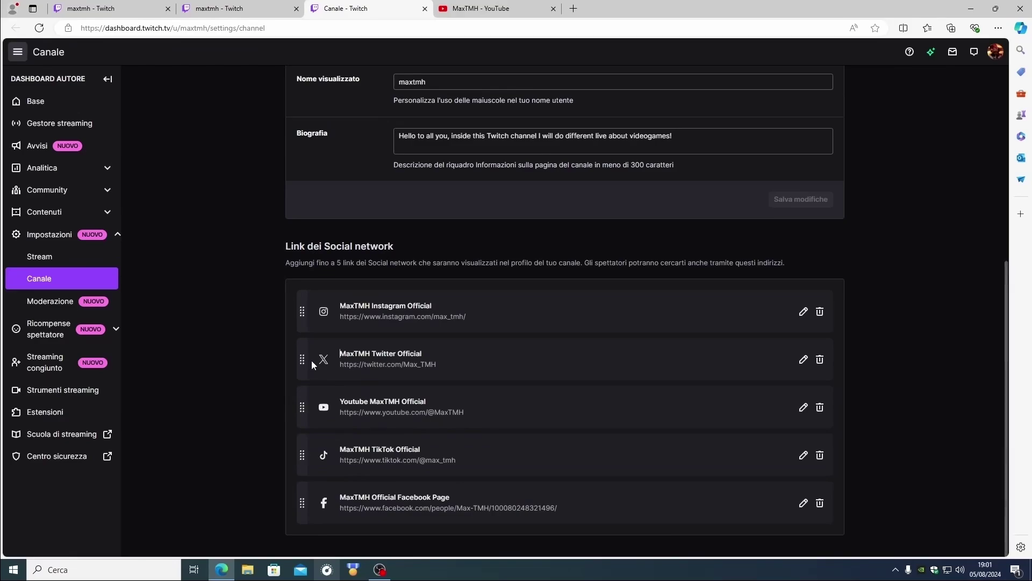
View the channel page and test its Instagram and Twitter links, closing each page that opens.
{"action": "left_click", "coordinate": [996, 54]}
{"action": "left_click", "coordinate": [930, 132]}
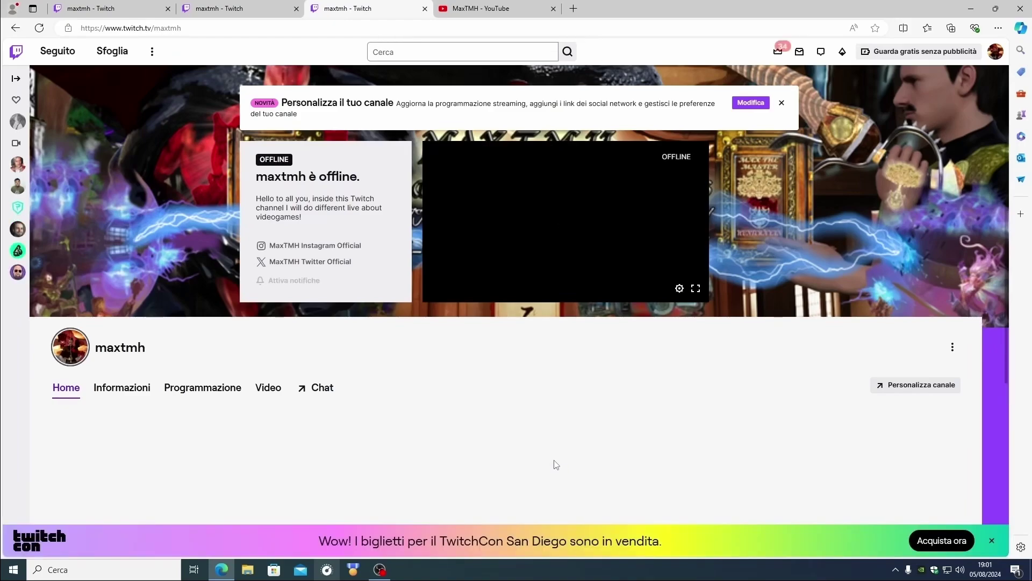
{"action": "left_click", "coordinate": [316, 245]}
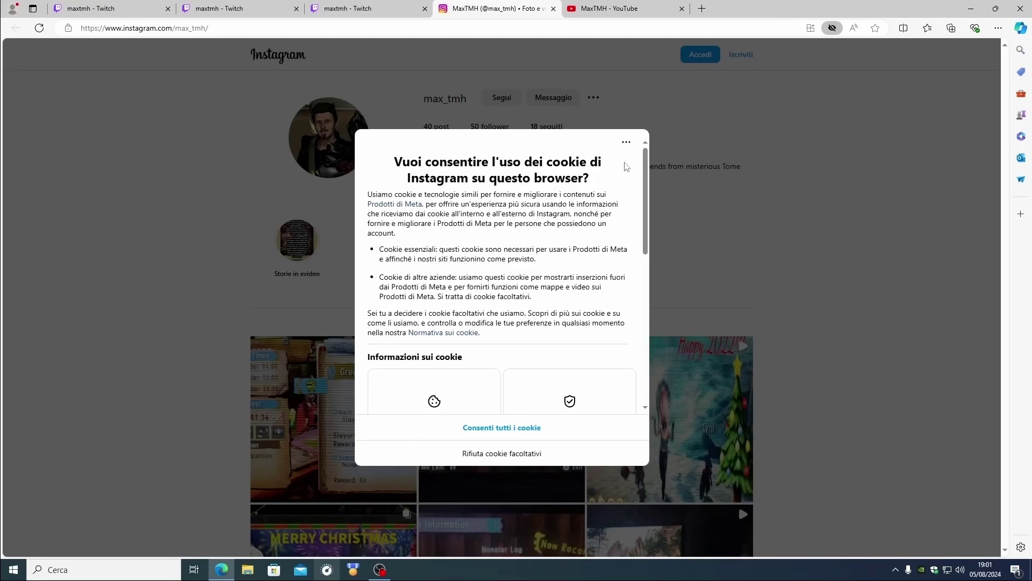
{"action": "left_click", "coordinate": [553, 9]}
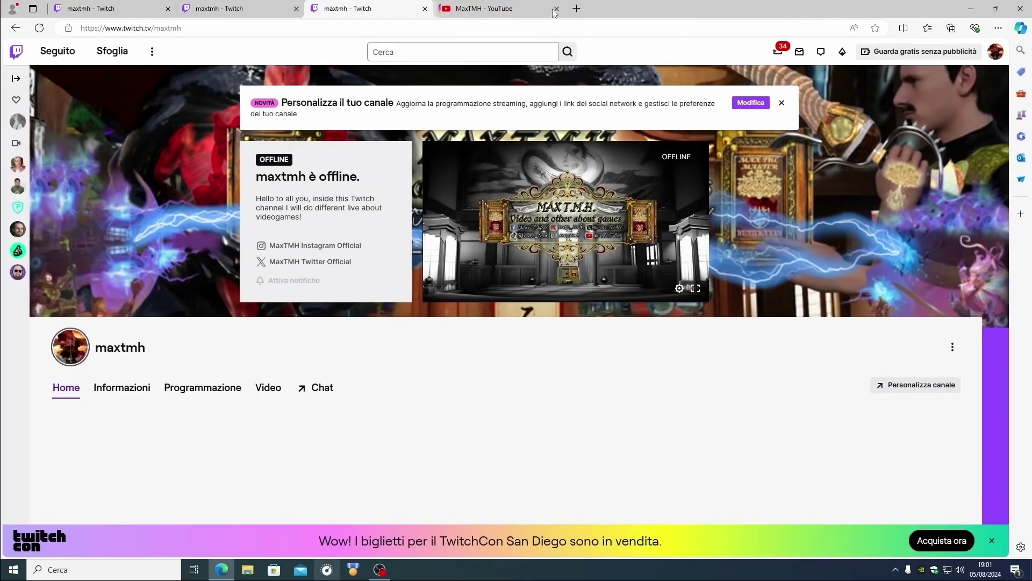
{"action": "left_click", "coordinate": [306, 263]}
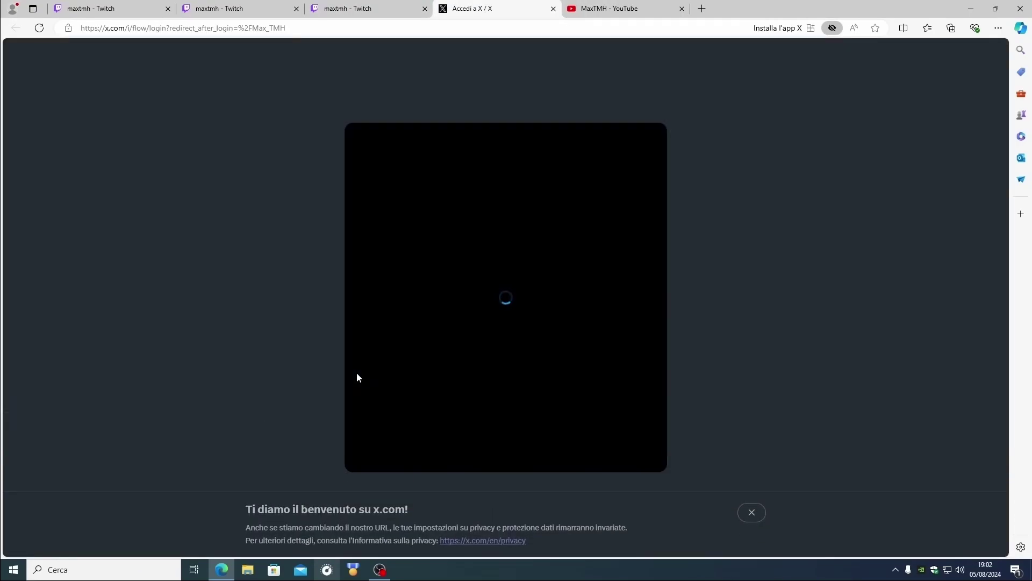
{"action": "left_click", "coordinate": [554, 9]}
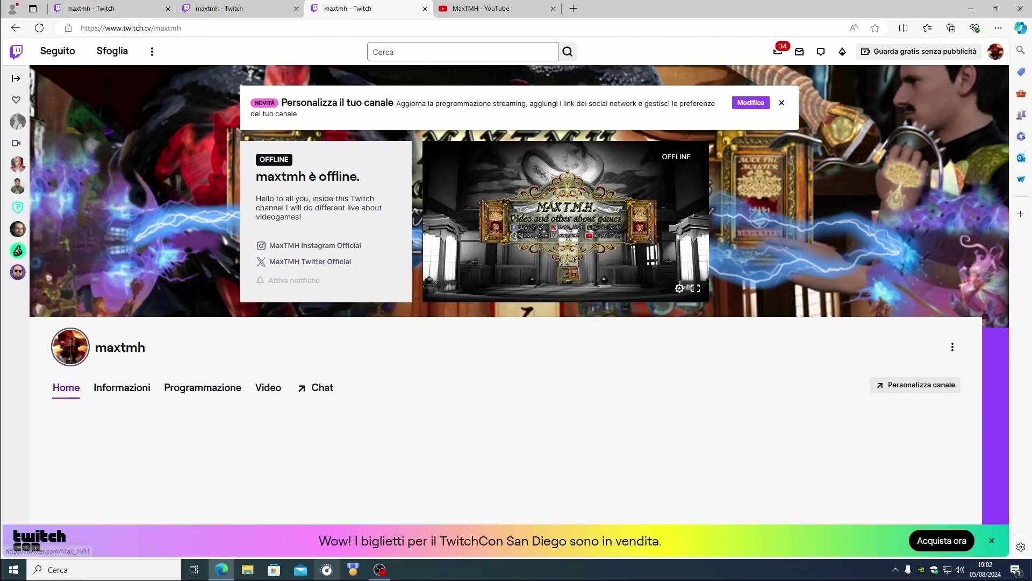
Reopen the channel settings, rename the Twitter social link to MaxTMH Twitter / X Official and save it.
{"action": "left_click", "coordinate": [999, 54]}
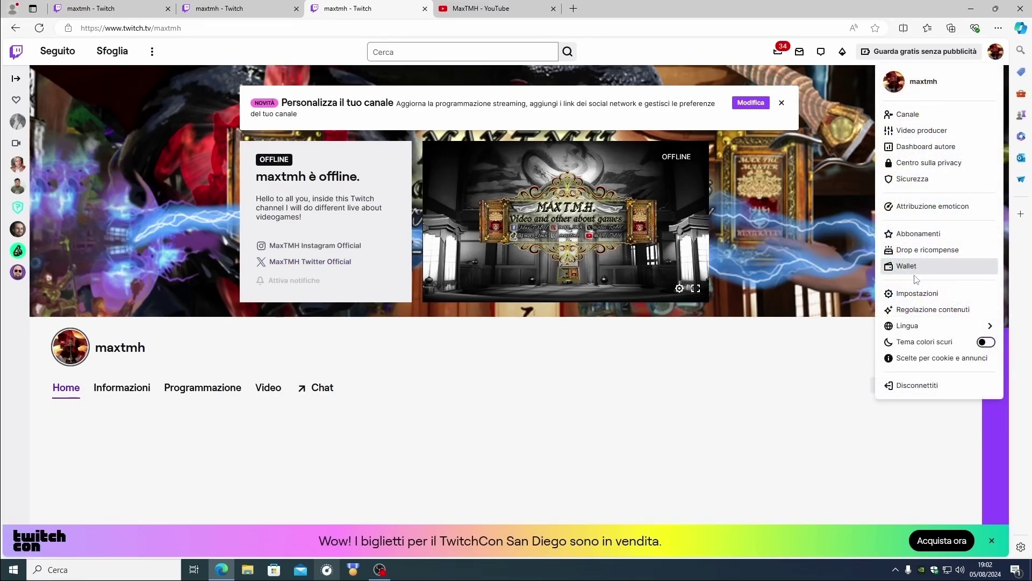
{"action": "left_click", "coordinate": [790, 361]}
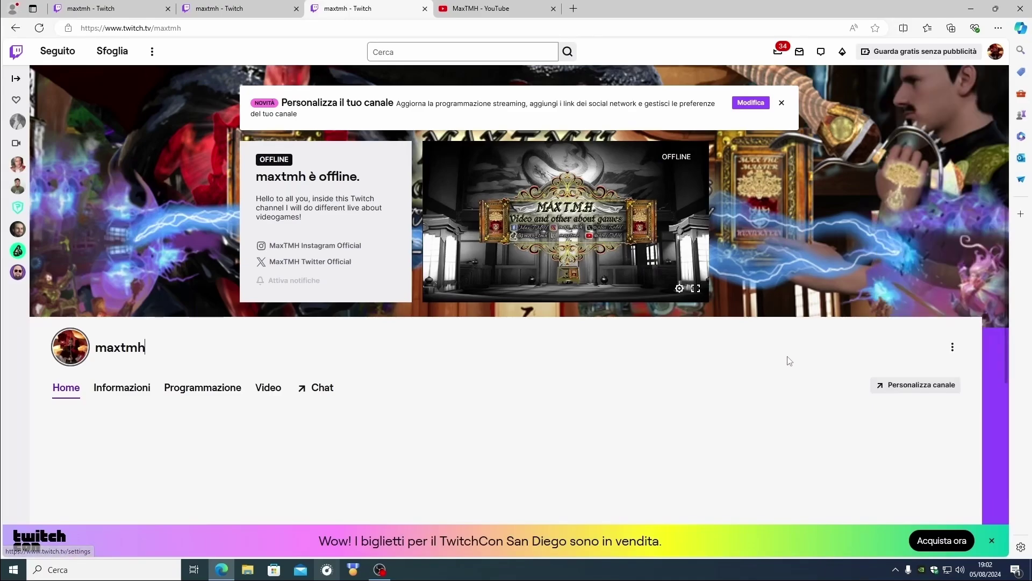
{"action": "left_click", "coordinate": [919, 387]}
{"action": "scroll", "coordinate": [427, 411], "scroll_direction": "down", "scroll_amount": 5}
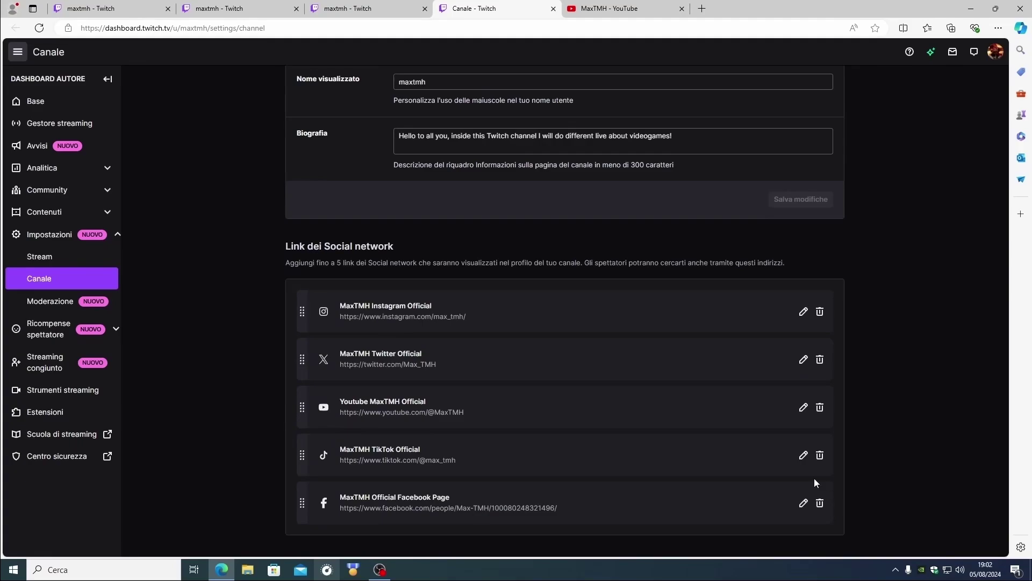
{"action": "left_click", "coordinate": [803, 359]}
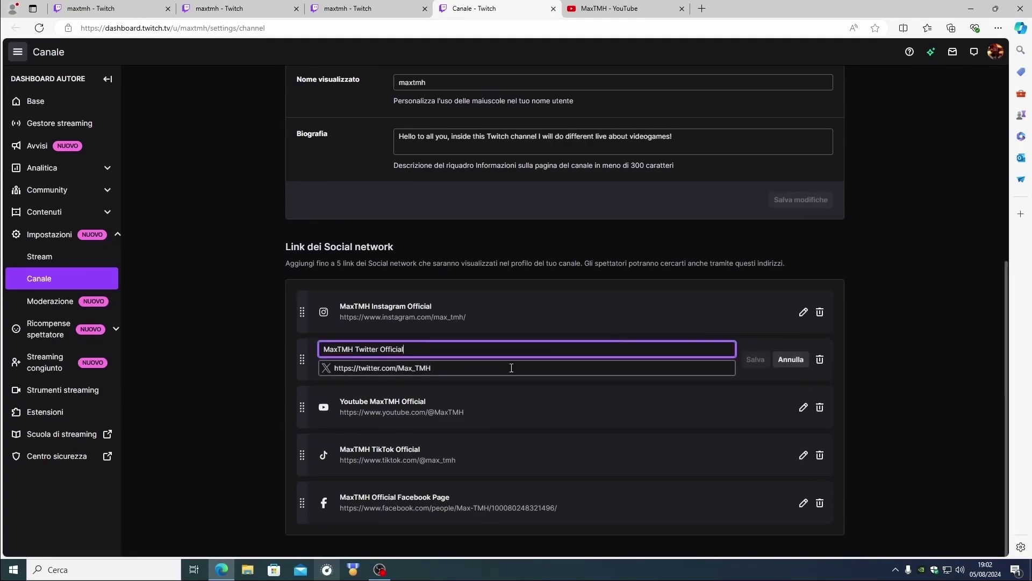
{"action": "left_click", "coordinate": [377, 348]}
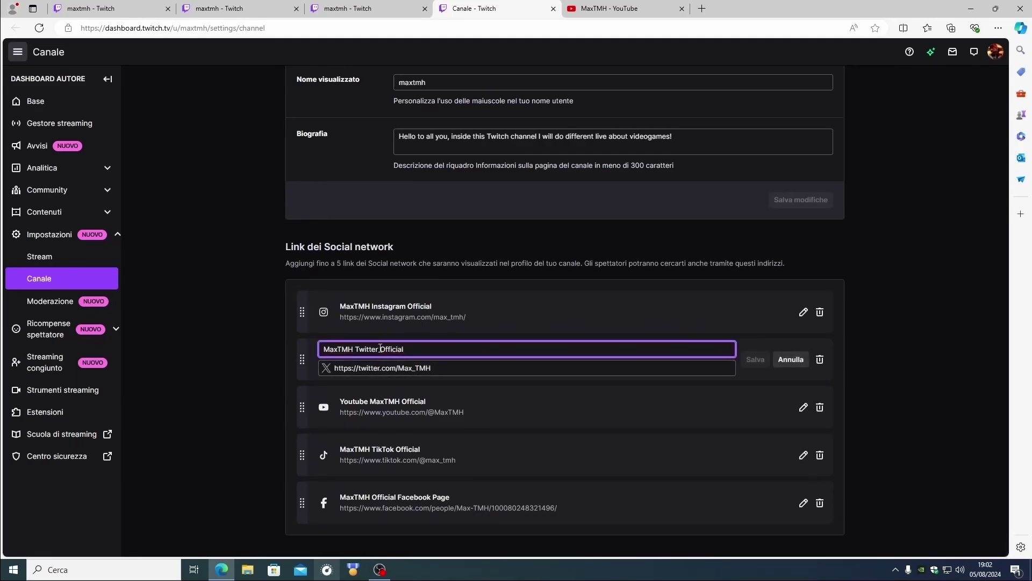
{"action": "type", "text": "/ X"}
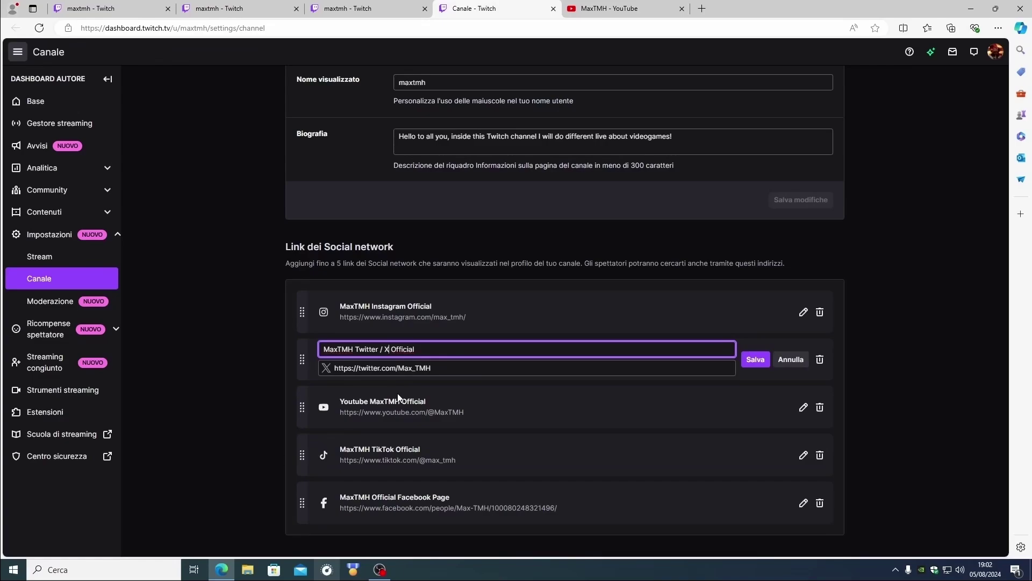
{"action": "left_click", "coordinate": [755, 359]}
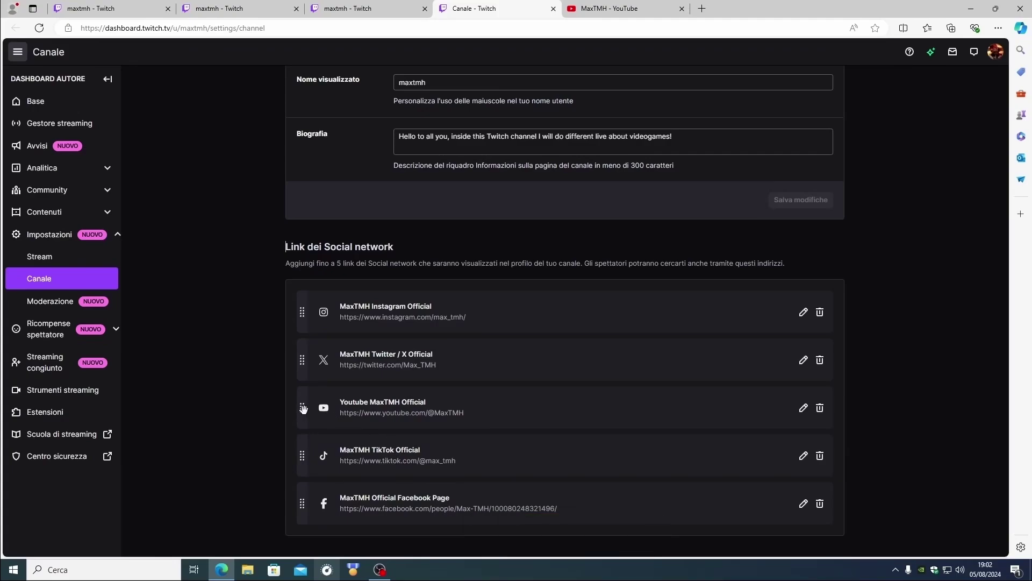
Reorder the social links with Youtube MaxTMH Official first and MaxTMH Official Facebook Page second.
{"action": "left_click_drag", "start_coordinate": [303, 409], "coordinate": [311, 310]}
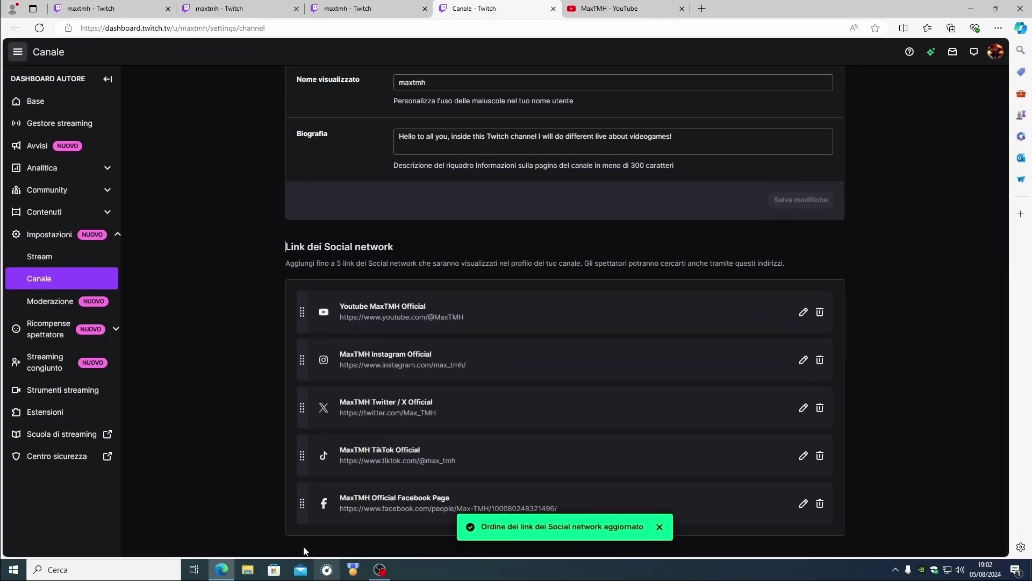
{"action": "left_click_drag", "start_coordinate": [301, 504], "coordinate": [301, 358]}
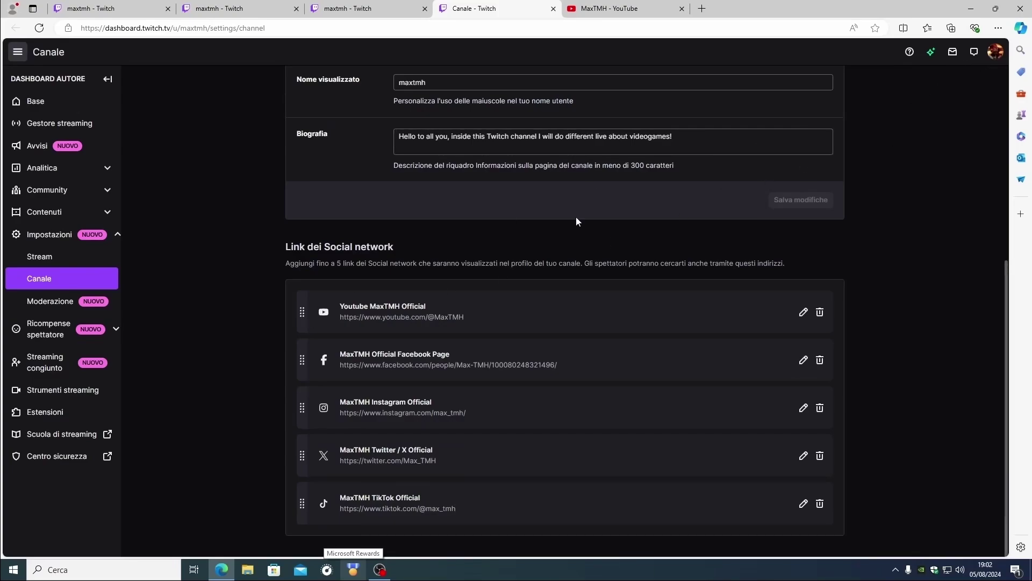
Check the reordered social links in the profile preview, hiding and reshowing it, and open the channel page.
{"action": "scroll", "coordinate": [461, 288], "scroll_direction": "up", "scroll_amount": 1}
{"action": "scroll", "coordinate": [461, 288], "scroll_direction": "up", "scroll_amount": 5}
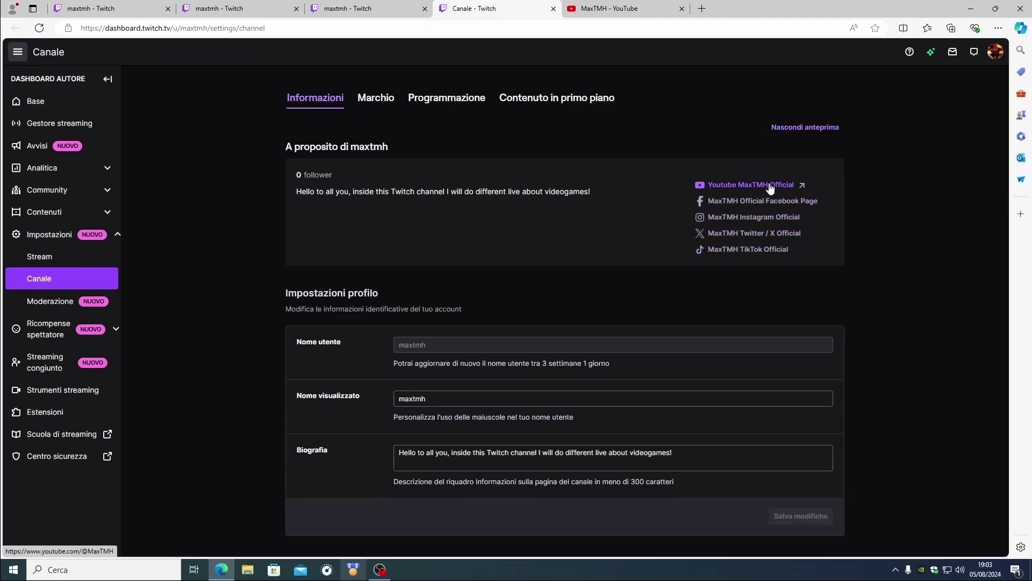
{"action": "left_click", "coordinate": [806, 131]}
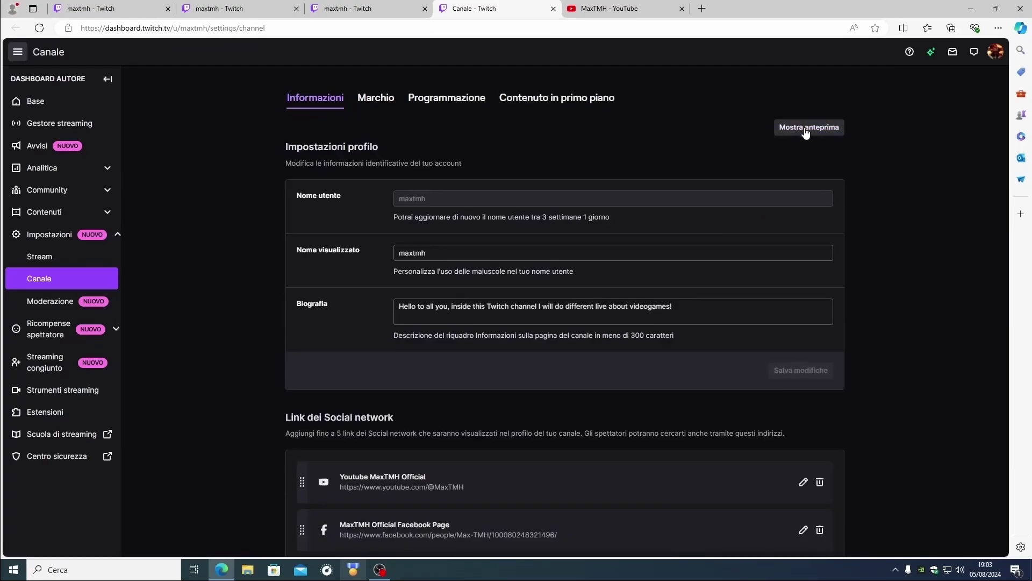
{"action": "left_click", "coordinate": [806, 131]}
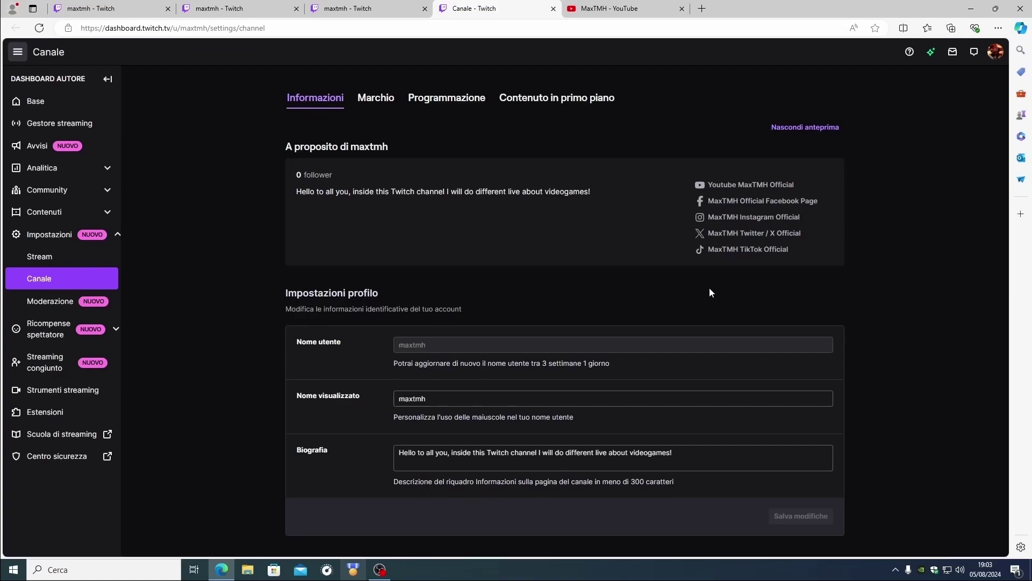
{"action": "left_click", "coordinate": [996, 52]}
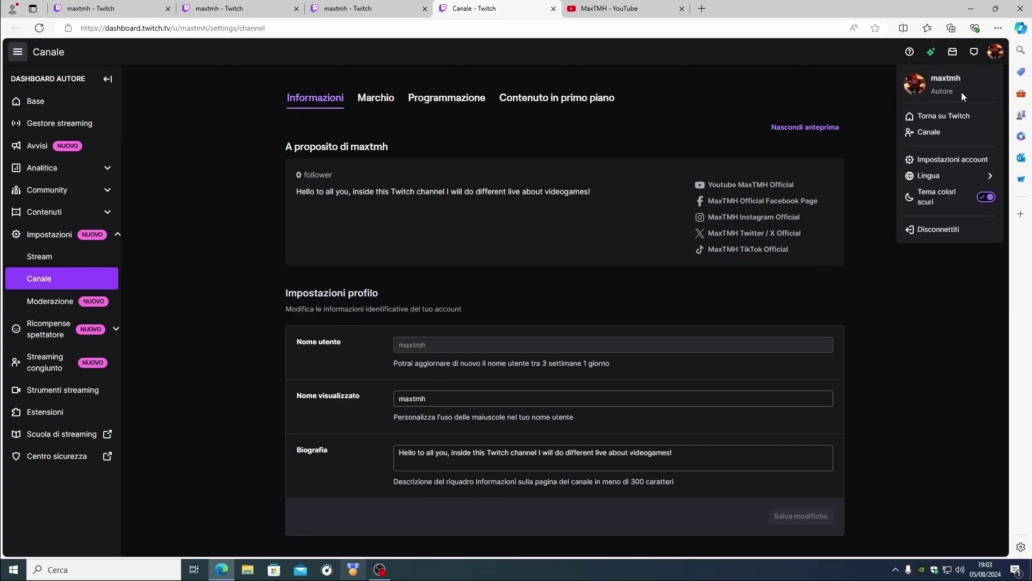
{"action": "left_click", "coordinate": [931, 132]}
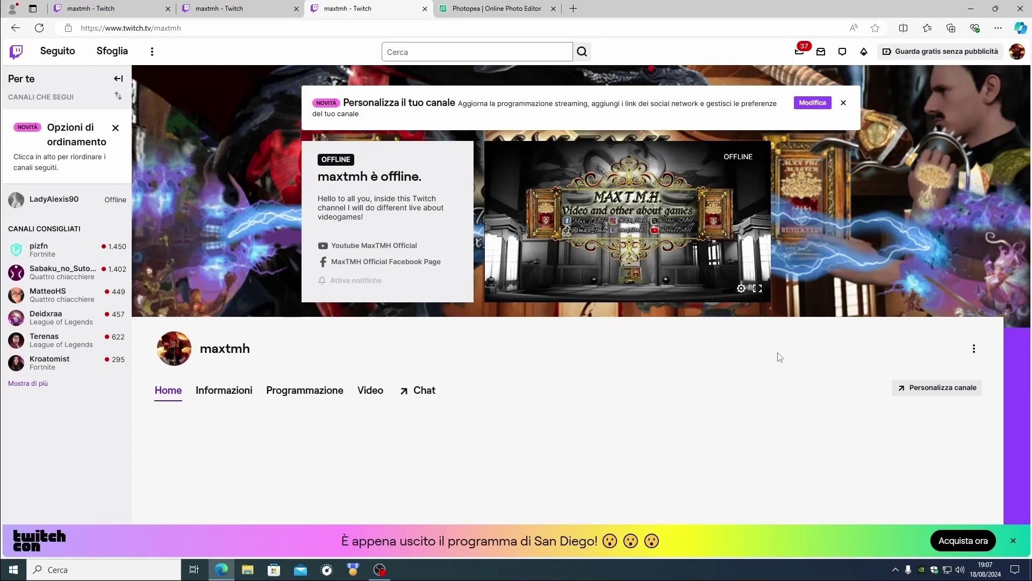
Open the channel's brand settings from the channel page and look over the profile image and accent color options.
{"action": "left_click", "coordinate": [940, 388]}
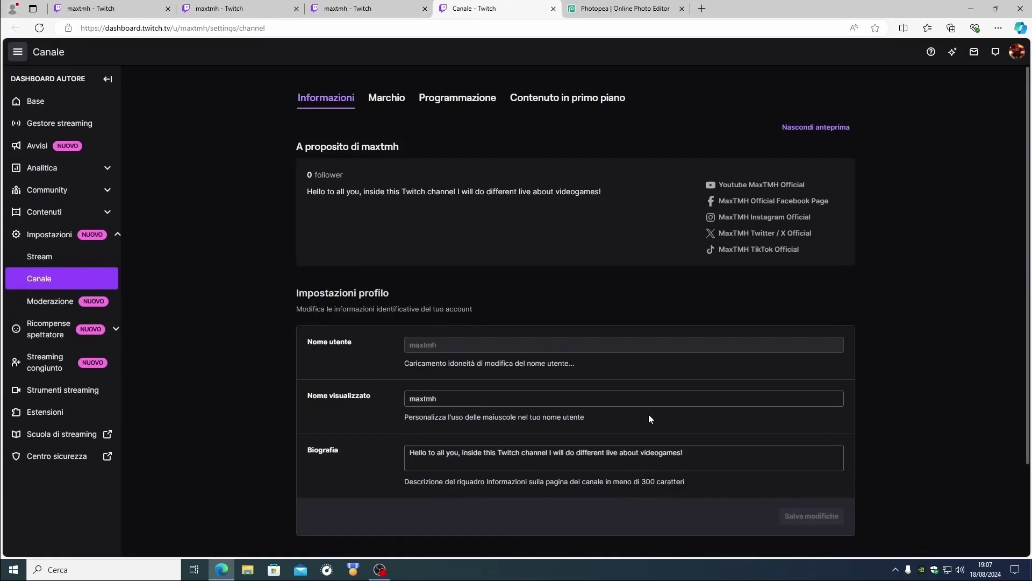
{"action": "left_click", "coordinate": [395, 105]}
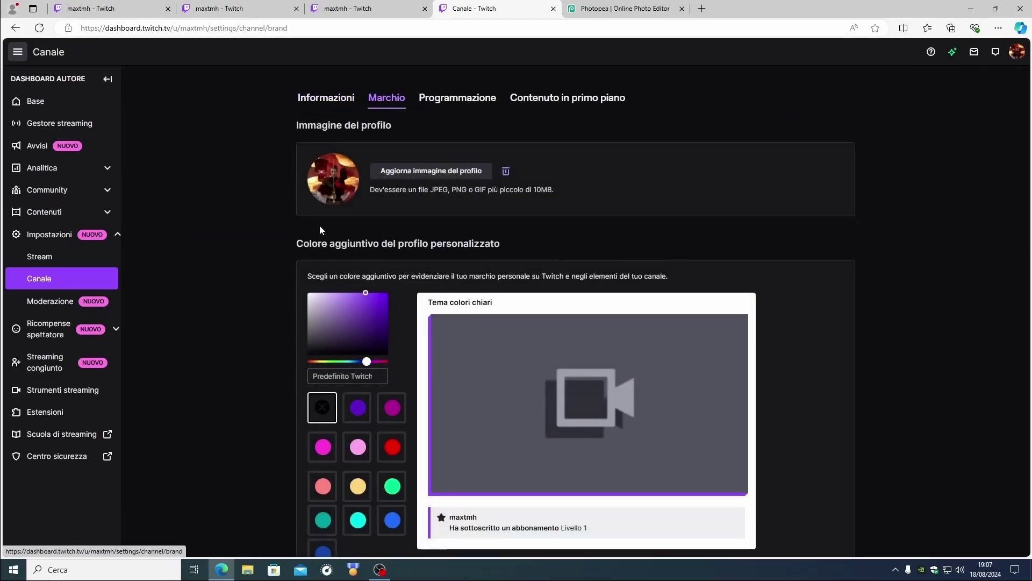
{"action": "scroll", "coordinate": [451, 208], "scroll_direction": "down", "scroll_amount": 1}
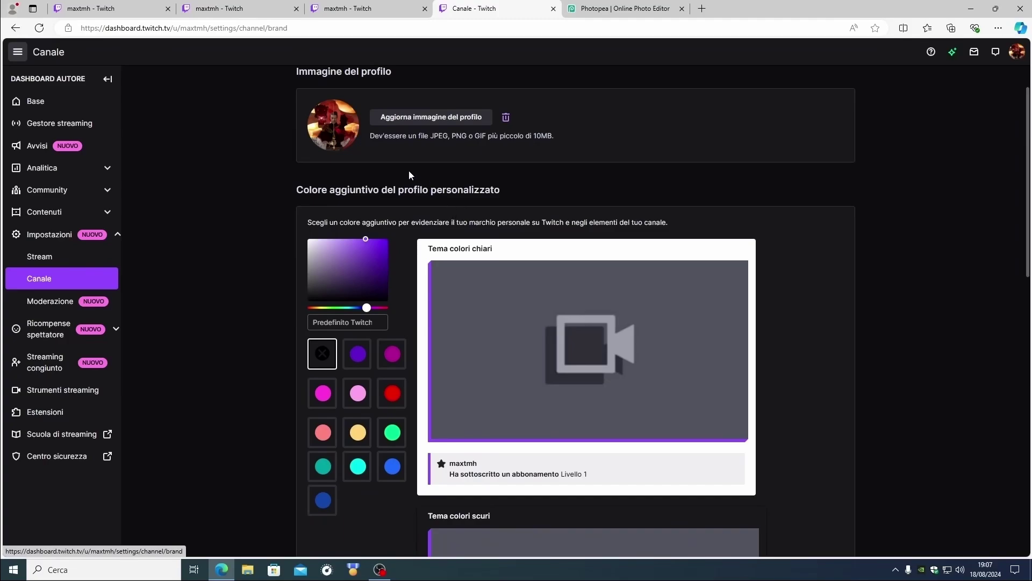
{"action": "scroll", "coordinate": [359, 180], "scroll_direction": "up", "scroll_amount": 1}
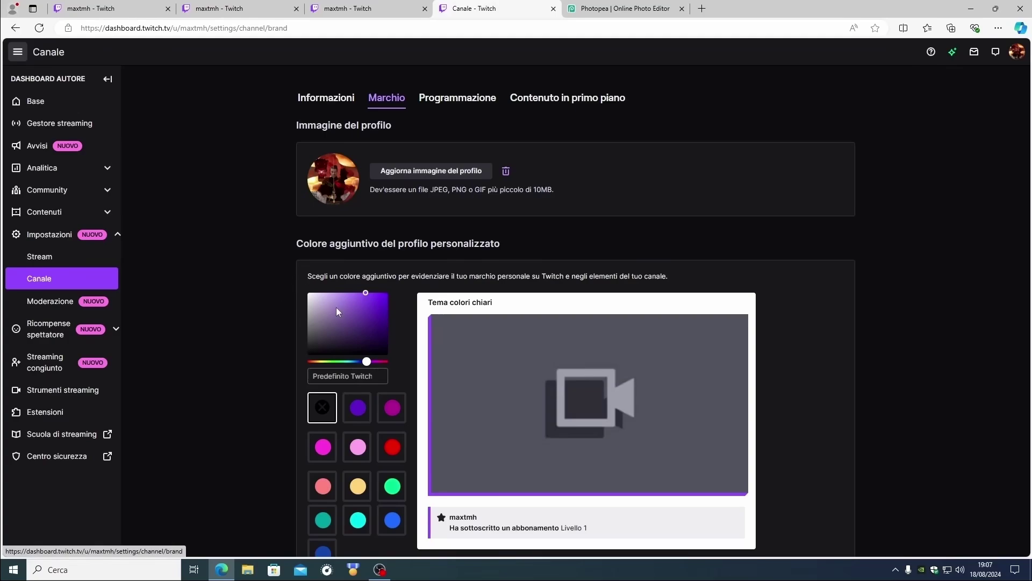
Try custom profile accent colors #4F1E99 and #6F0085, and reset the color to the Twitch default.
{"action": "left_click_drag", "start_coordinate": [366, 294], "coordinate": [372, 318]}
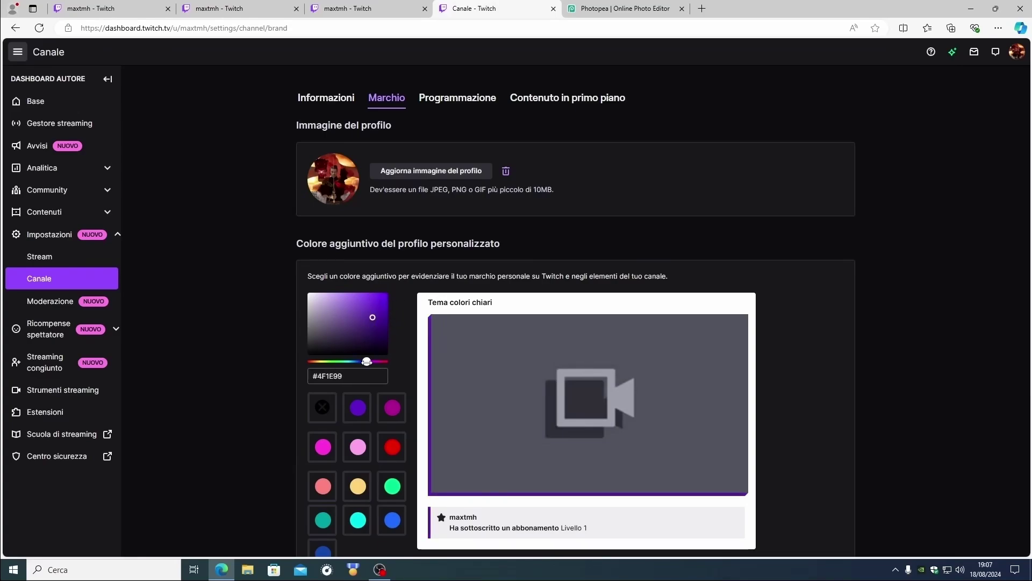
{"action": "mouse_move", "coordinate": [366, 361]}
{"action": "left_mouse_down"}
{"action": "mouse_move", "coordinate": [296, 355]}
{"action": "mouse_move", "coordinate": [373, 361]}
{"action": "left_mouse_up"}
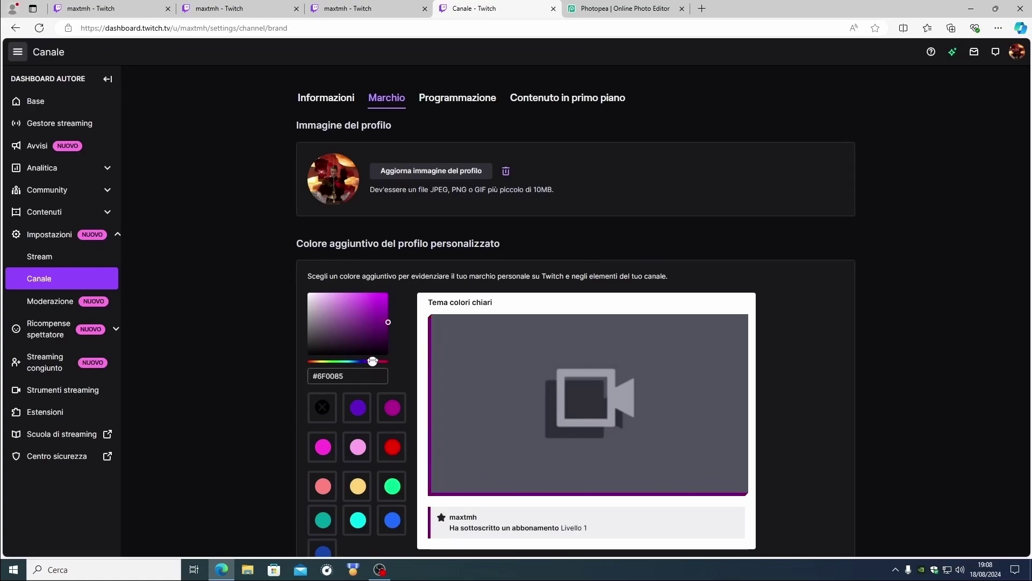
{"action": "scroll", "coordinate": [325, 409], "scroll_direction": "down", "scroll_amount": 1}
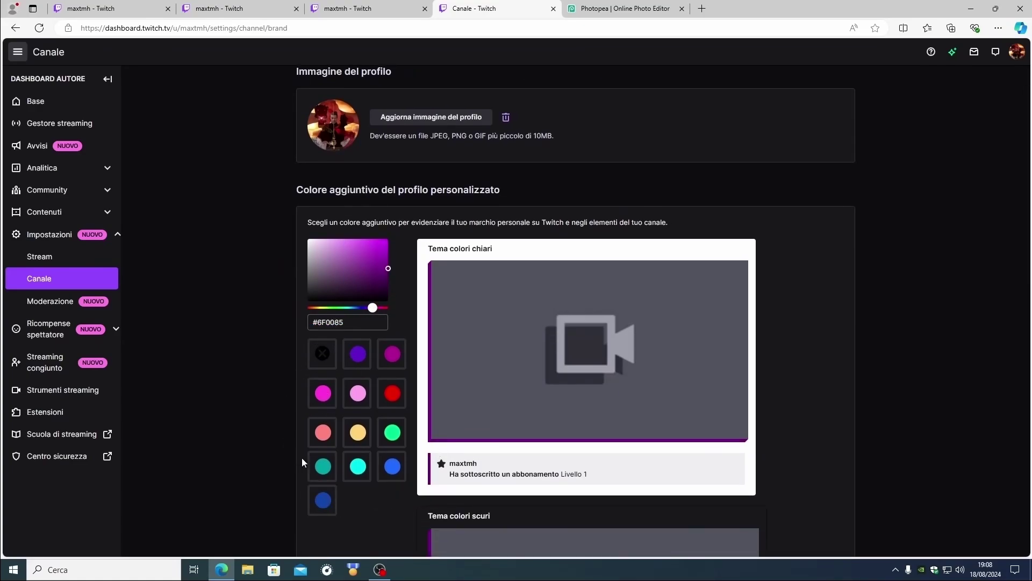
{"action": "left_click", "coordinate": [319, 355]}
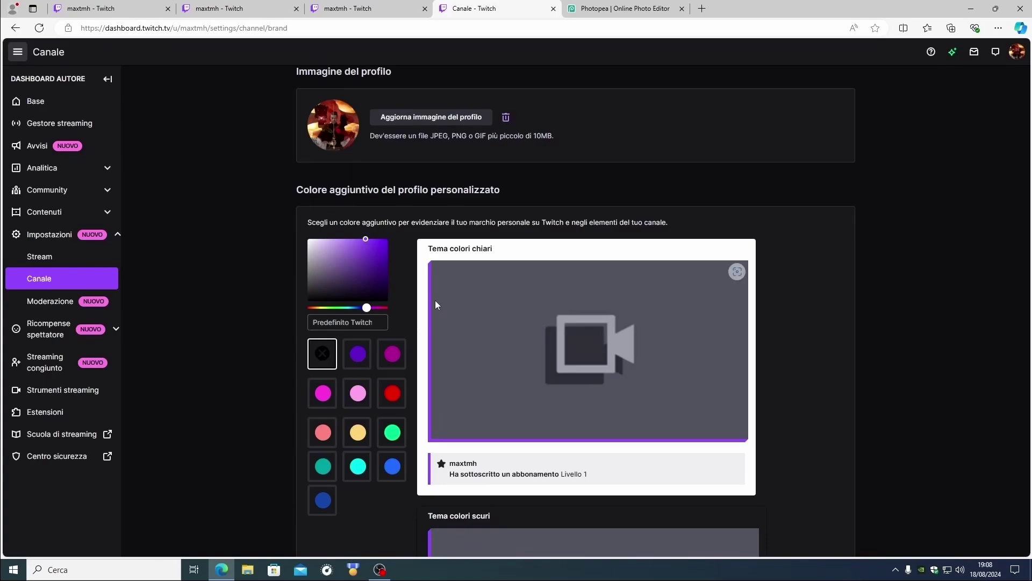
Try each preset profile accent color in turn, from purple through pink, red, yellow, green and cyan to dark blue #1345AA.
{"action": "left_click", "coordinate": [359, 356]}
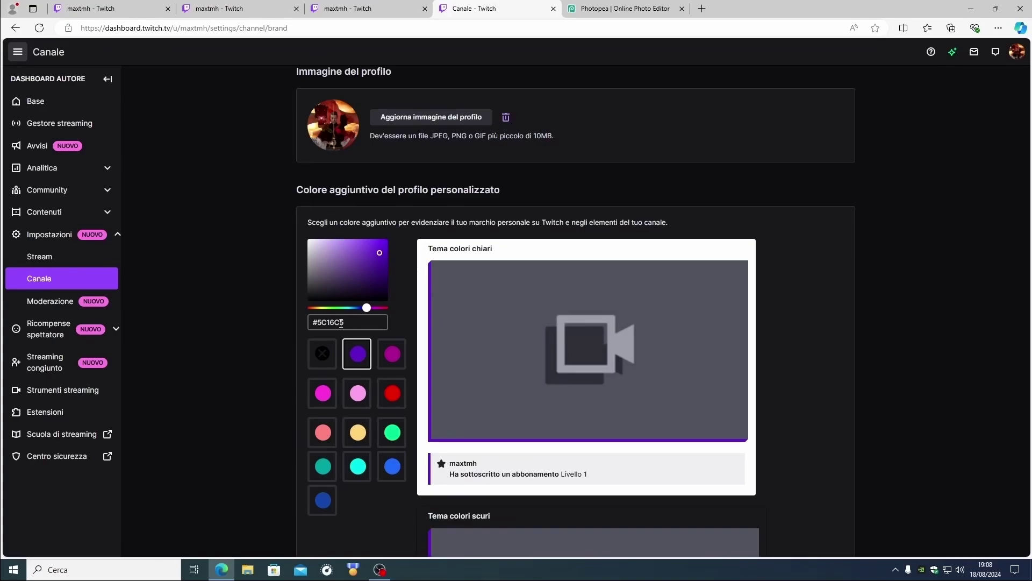
{"action": "left_click", "coordinate": [395, 354]}
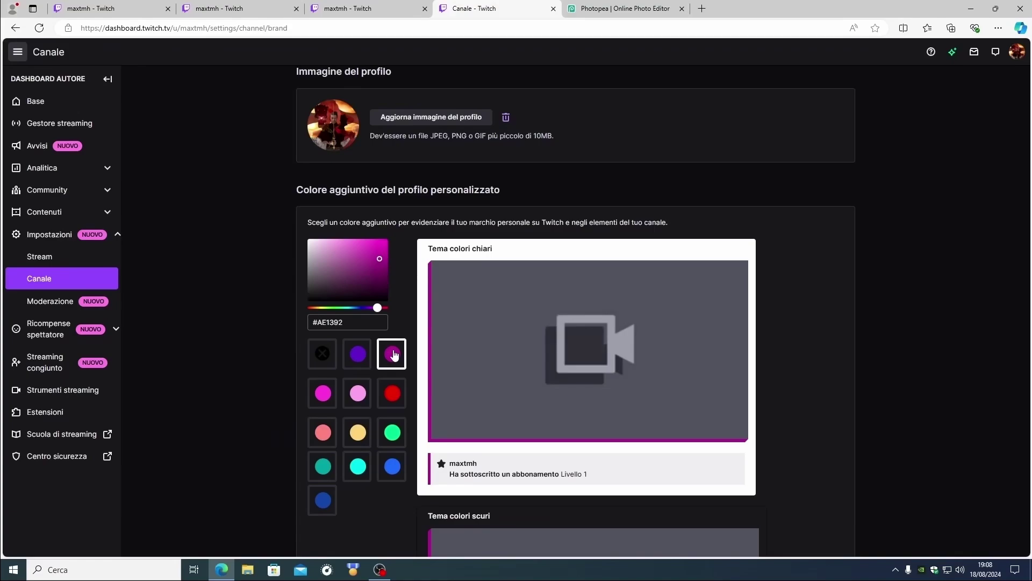
{"action": "left_click", "coordinate": [323, 393]}
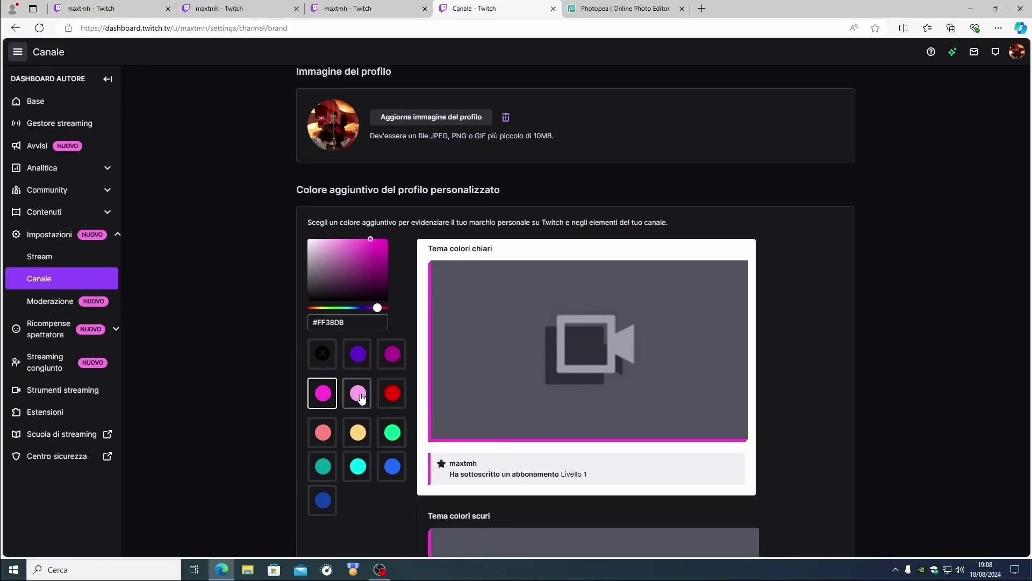
{"action": "left_click", "coordinate": [361, 399]}
{"action": "left_click", "coordinate": [393, 393]}
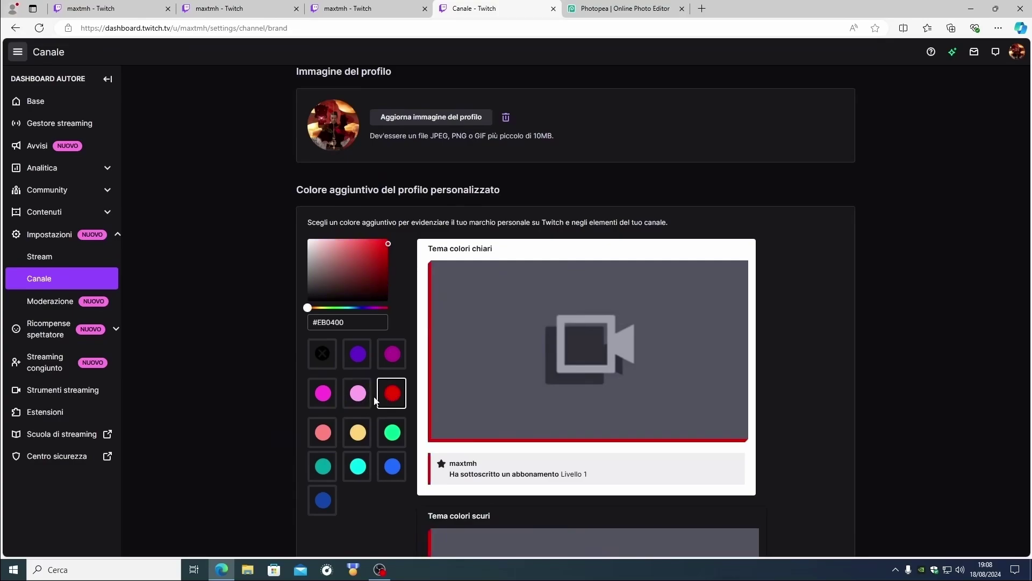
{"action": "left_click", "coordinate": [321, 435]}
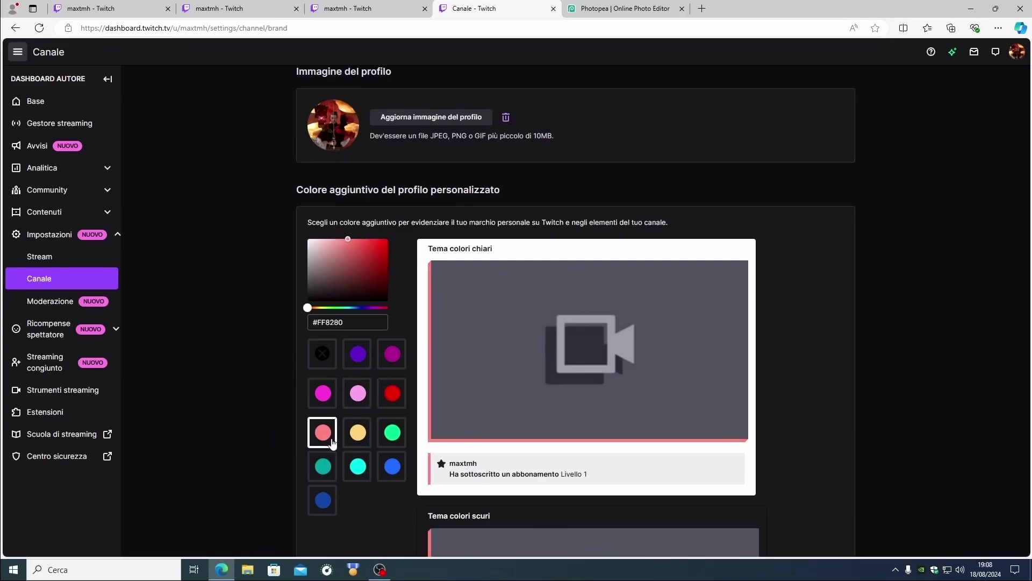
{"action": "left_click", "coordinate": [361, 440]}
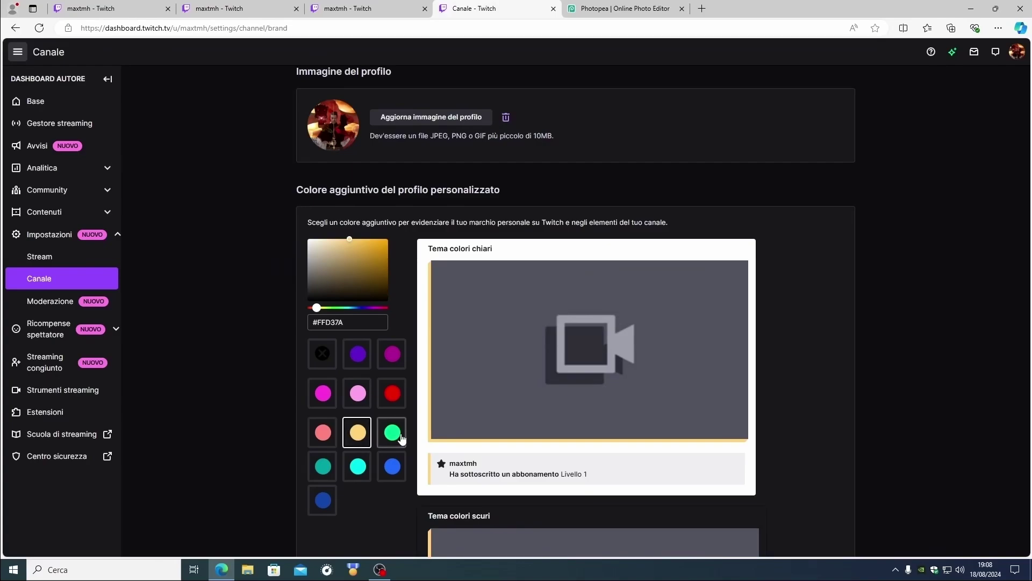
{"action": "left_click", "coordinate": [393, 432]}
{"action": "left_click", "coordinate": [319, 473]}
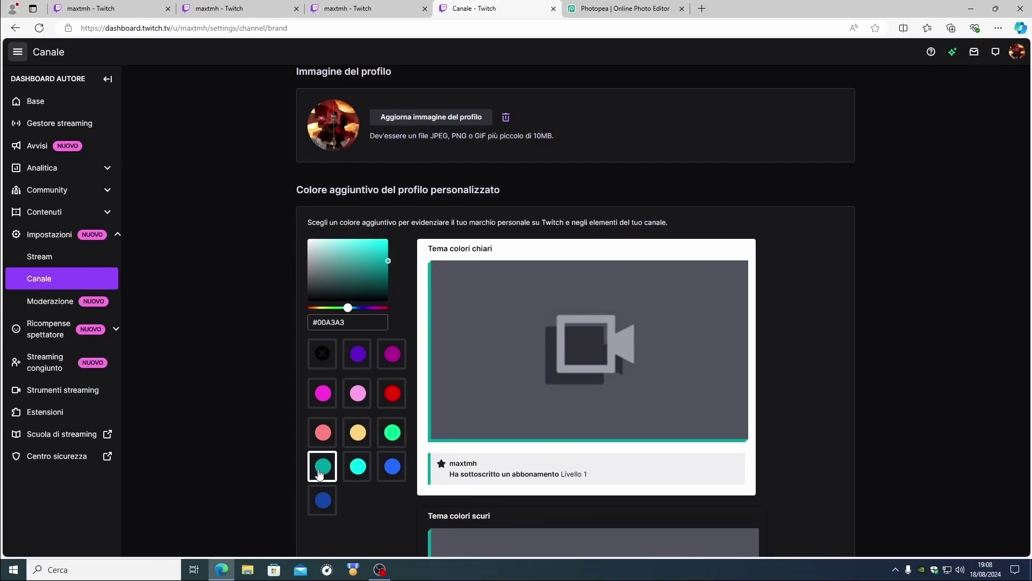
{"action": "left_click", "coordinate": [357, 477]}
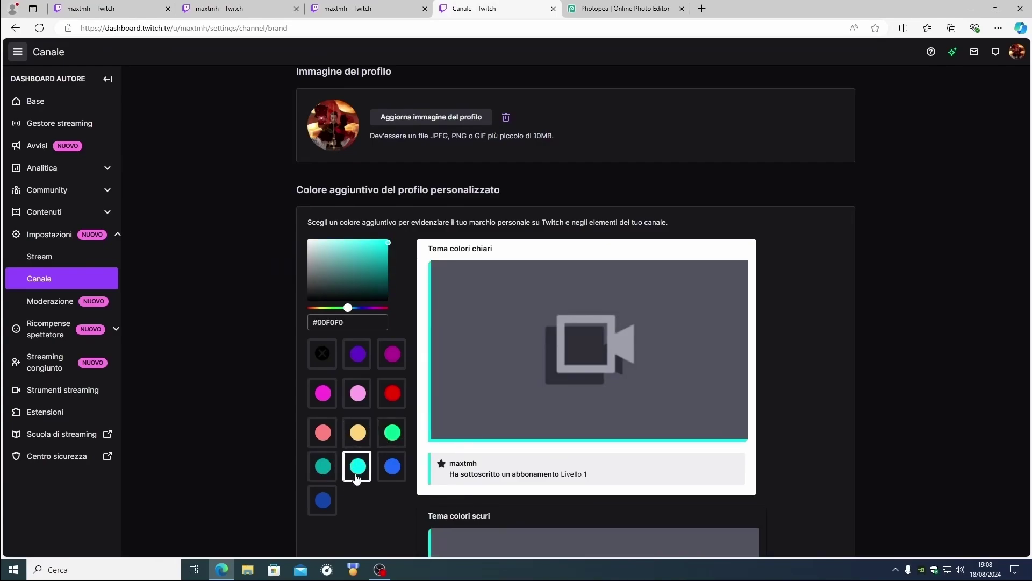
{"action": "left_click", "coordinate": [381, 472]}
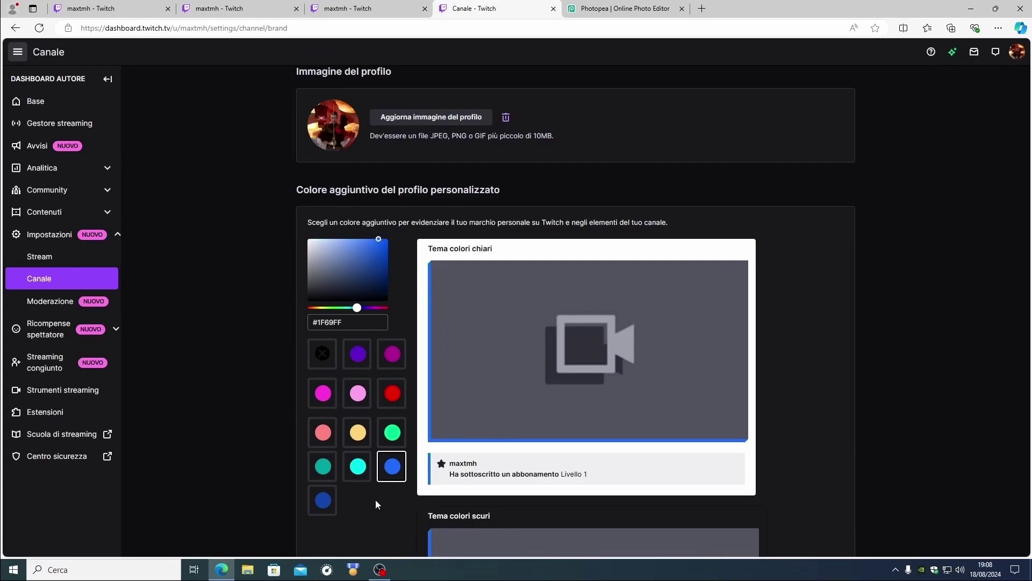
{"action": "left_click", "coordinate": [315, 503]}
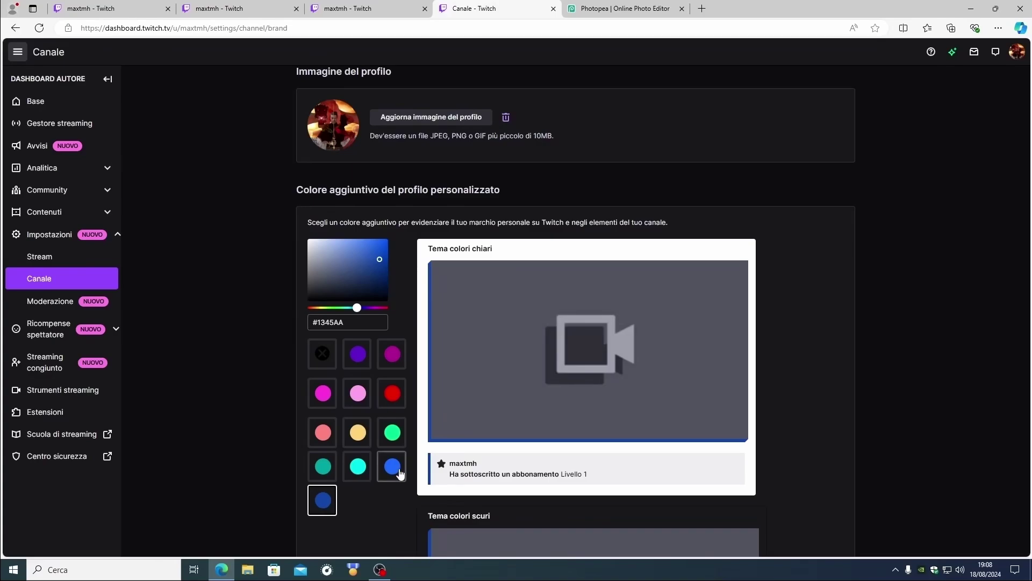
{"action": "left_click", "coordinate": [392, 466]}
{"action": "left_click", "coordinate": [321, 499]}
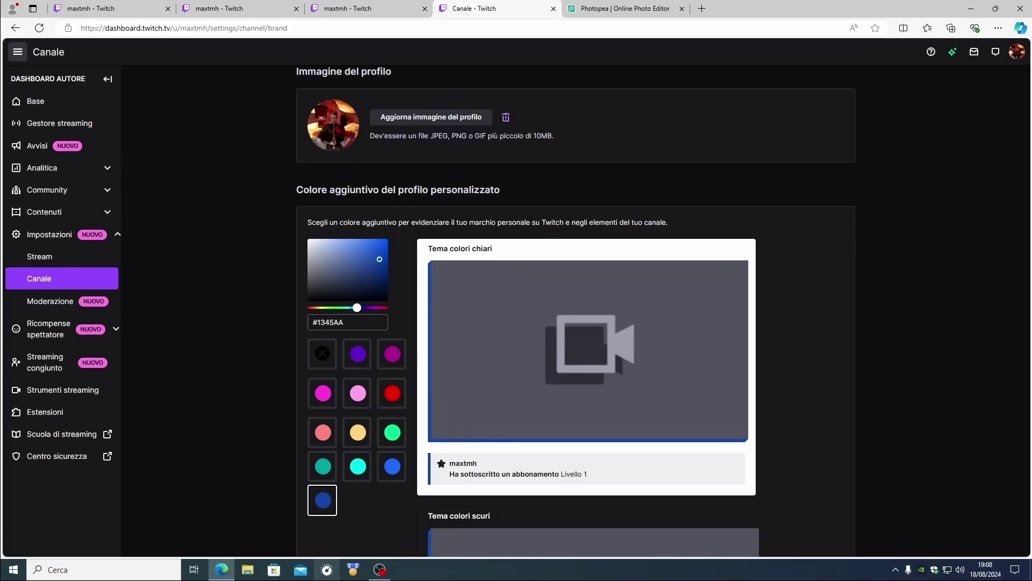
Set the profile accent color back to the Twitch default and save it.
{"action": "left_click", "coordinate": [319, 354]}
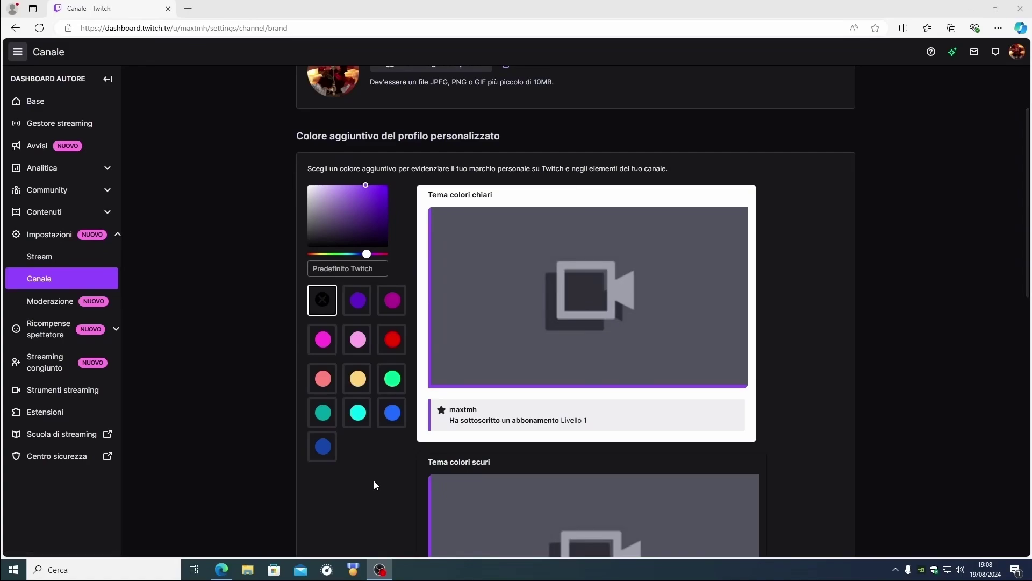
{"action": "scroll", "coordinate": [375, 485], "scroll_direction": "down", "scroll_amount": 8}
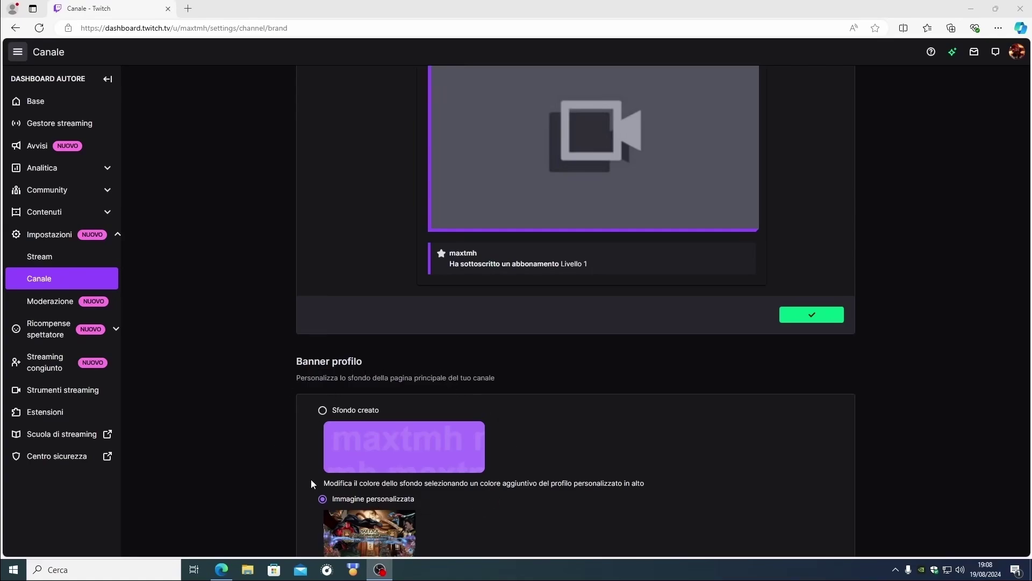
Set the profile accent color to the preset red #EB0400 and save the change.
{"action": "scroll", "coordinate": [492, 503], "scroll_direction": "up", "scroll_amount": 4}
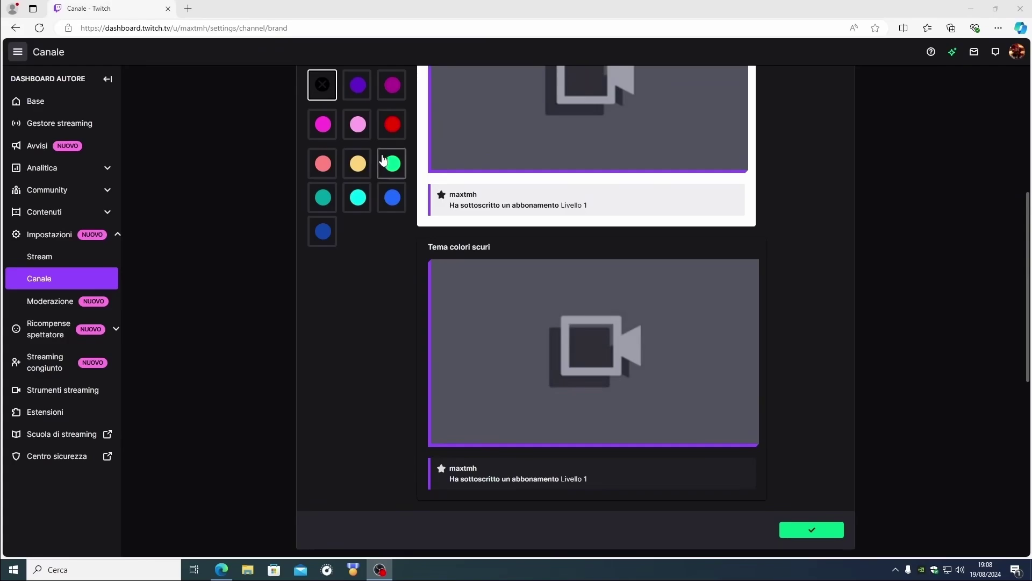
{"action": "left_click", "coordinate": [393, 125]}
{"action": "scroll", "coordinate": [374, 404], "scroll_direction": "up", "scroll_amount": 1}
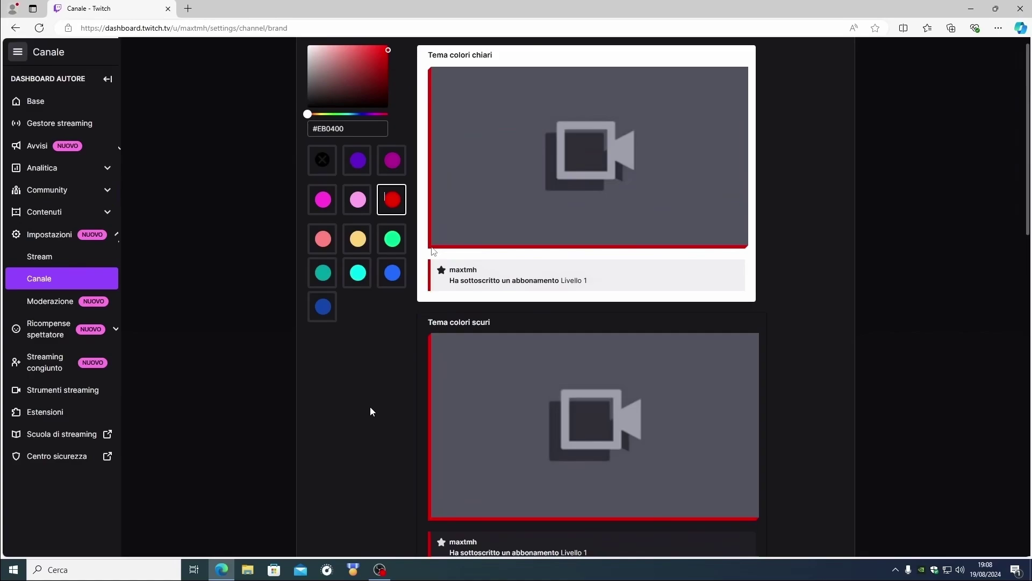
{"action": "scroll", "coordinate": [370, 338], "scroll_direction": "down", "scroll_amount": 2}
{"action": "scroll", "coordinate": [370, 337], "scroll_direction": "down", "scroll_amount": 3}
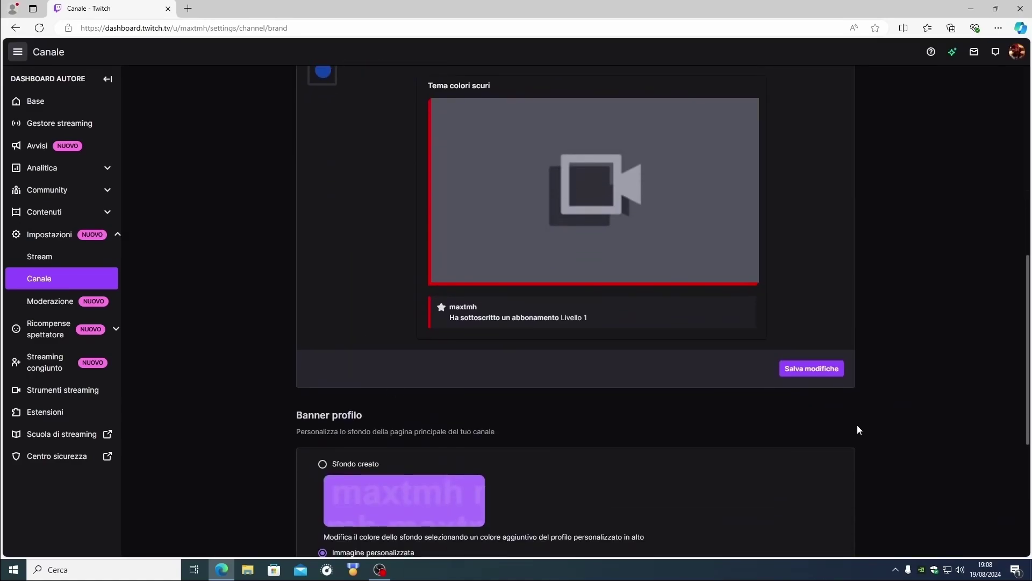
{"action": "left_click", "coordinate": [802, 369]}
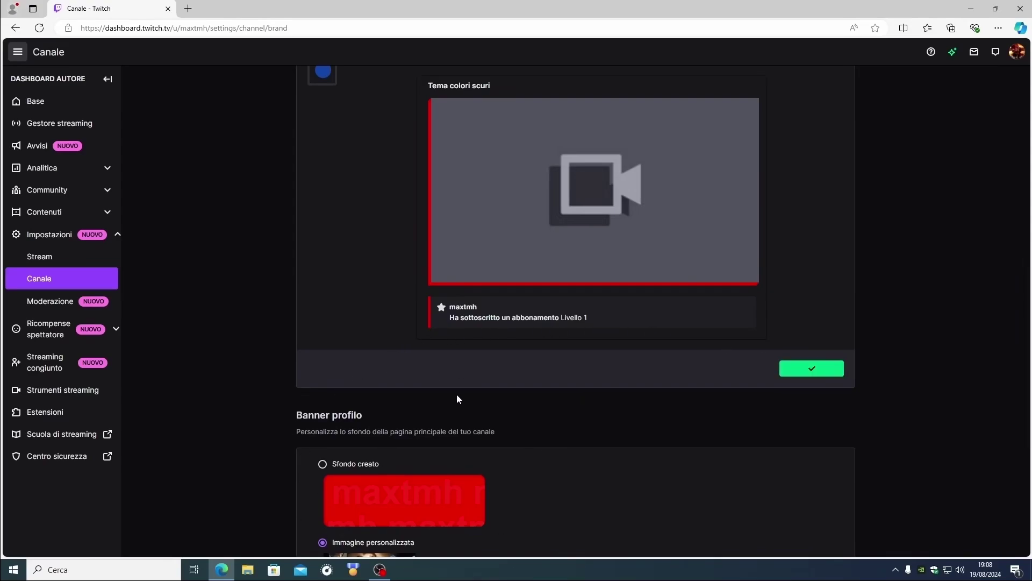
Darken the profile accent color to the custom red #A00300 and save it.
{"action": "scroll", "coordinate": [457, 394], "scroll_direction": "up", "scroll_amount": 6}
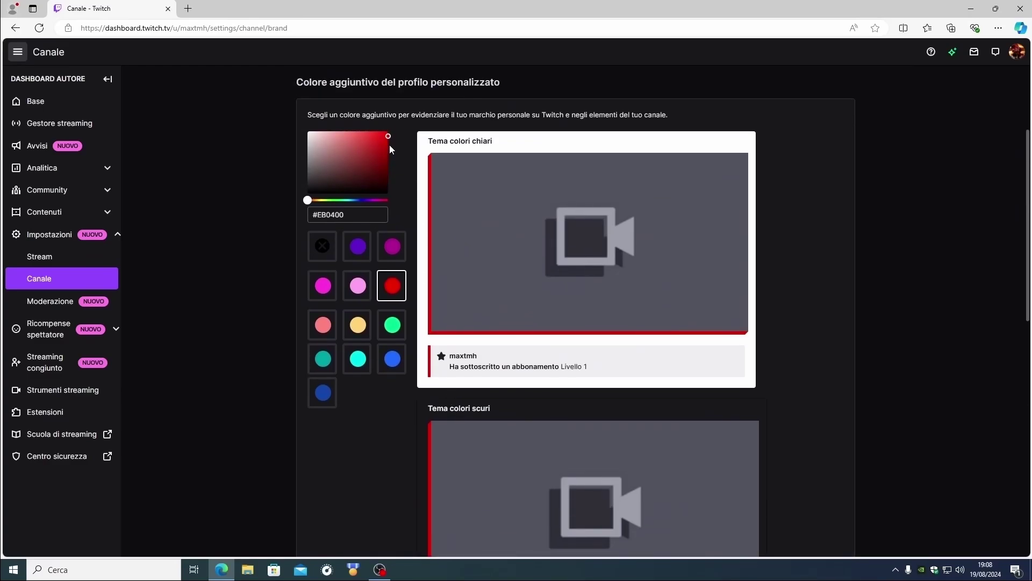
{"action": "left_click_drag", "start_coordinate": [389, 144], "coordinate": [393, 154]}
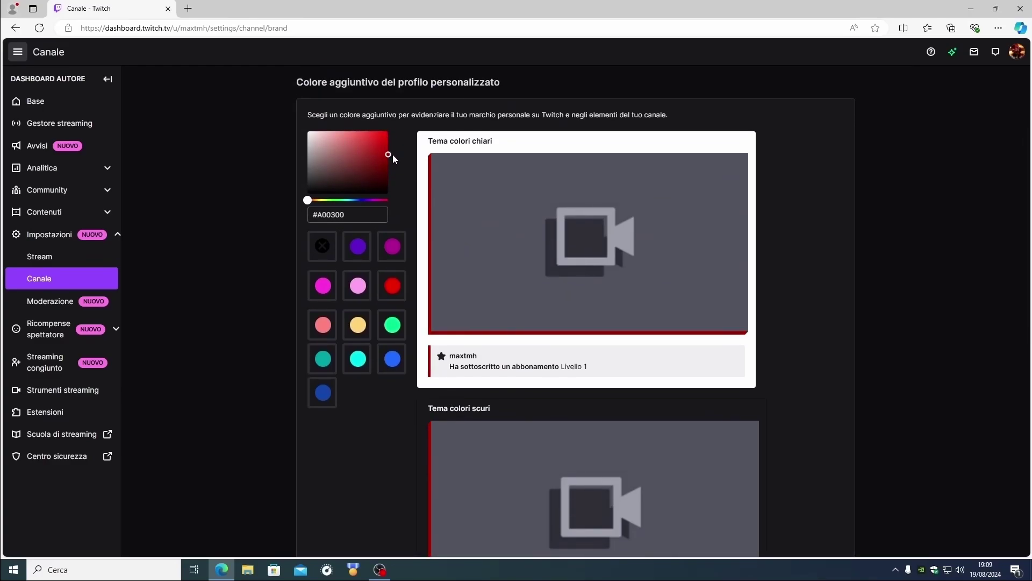
{"action": "scroll", "coordinate": [402, 444], "scroll_direction": "down", "scroll_amount": 6}
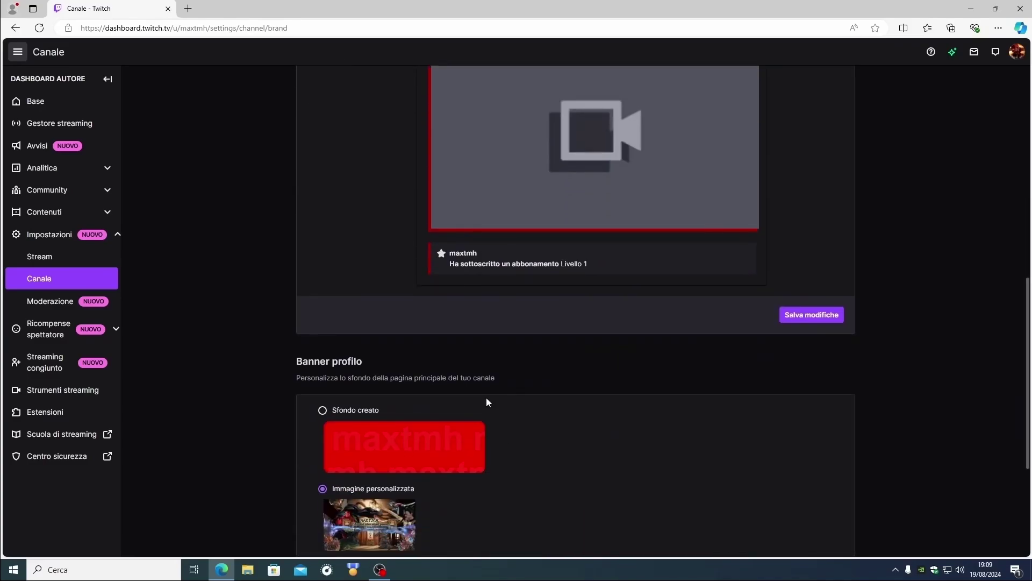
{"action": "left_click", "coordinate": [822, 316]}
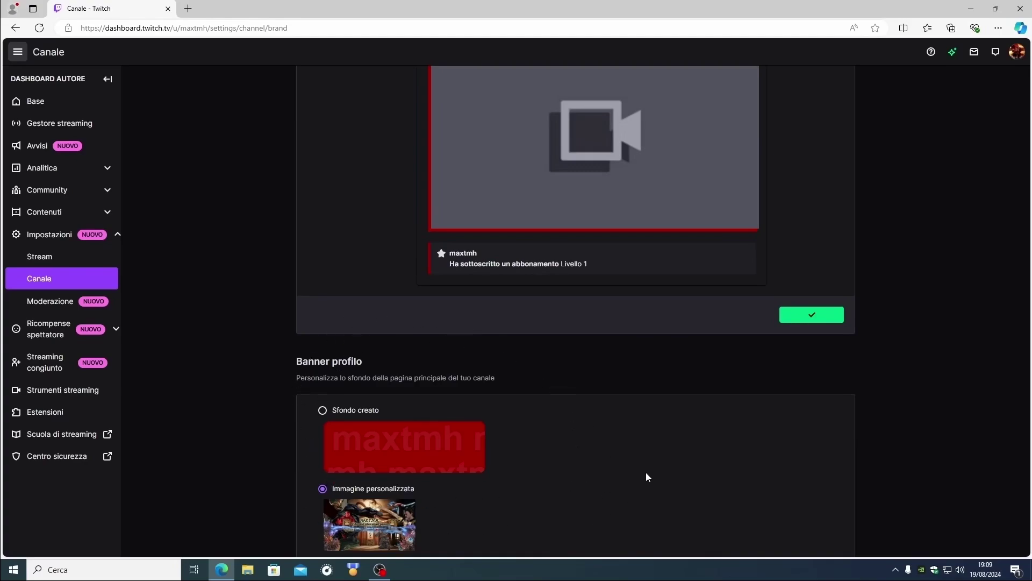
Open the public channel page and check how the saved accent color appears around the banner and content area.
{"action": "left_click", "coordinate": [1016, 55]}
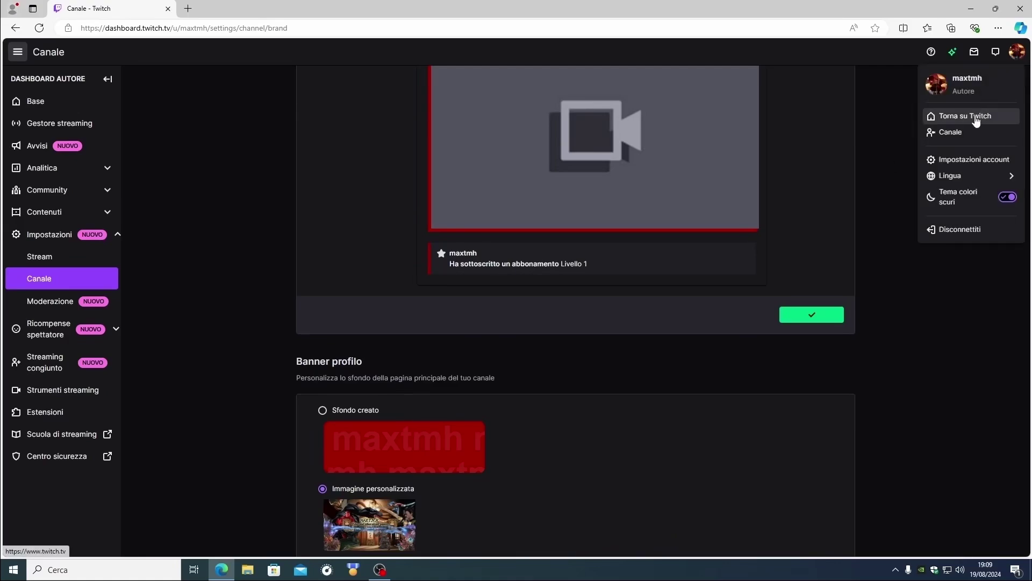
{"action": "left_click", "coordinate": [951, 132]}
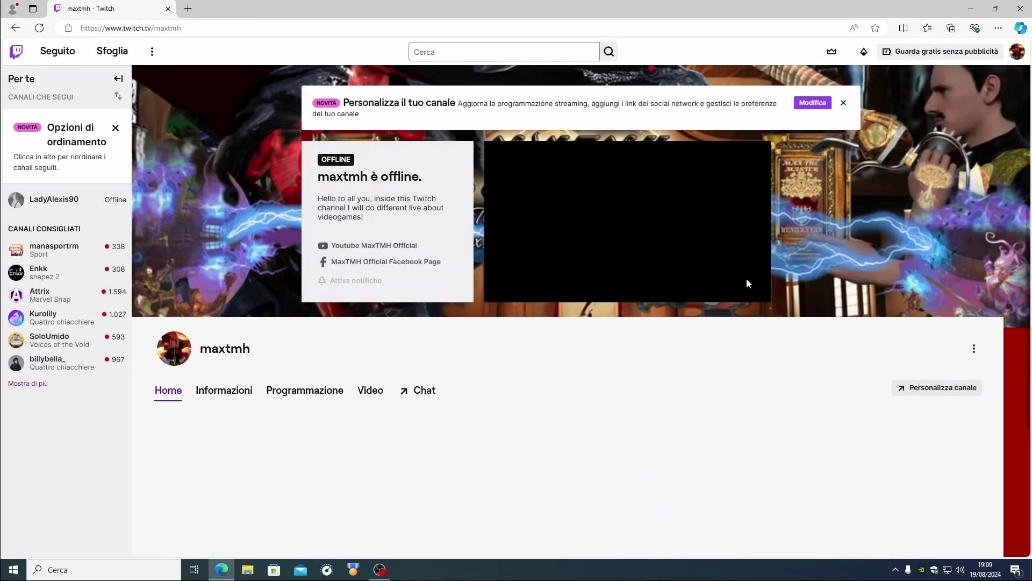
{"action": "scroll", "coordinate": [1011, 488], "scroll_direction": "down", "scroll_amount": 3}
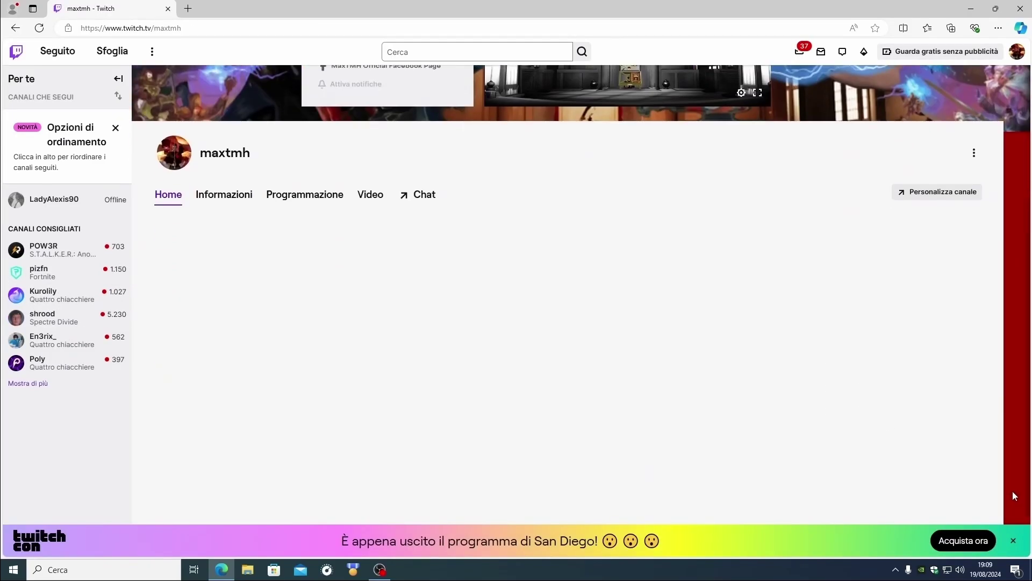
{"action": "scroll", "coordinate": [1014, 462], "scroll_direction": "up", "scroll_amount": 3}
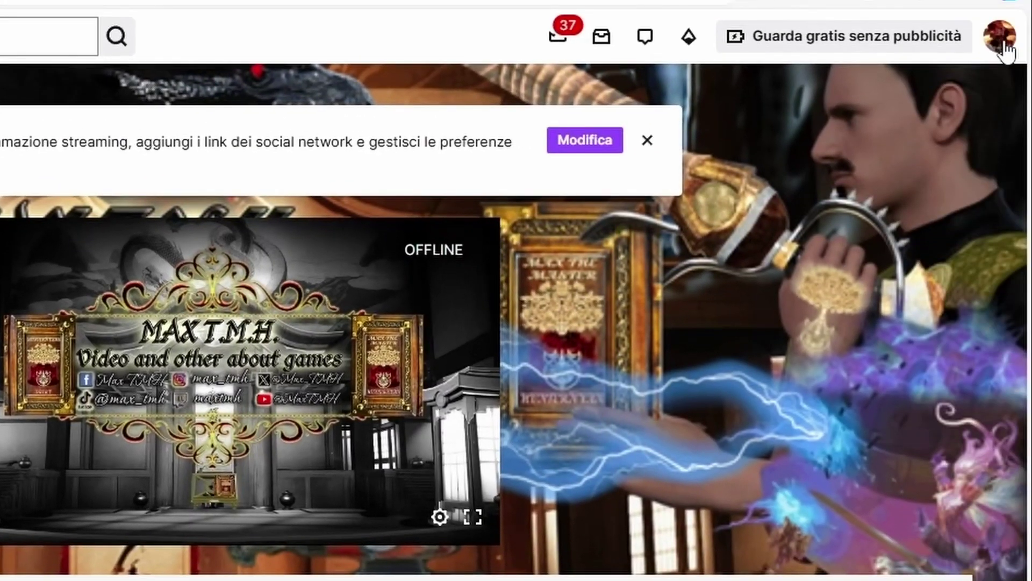
Open the account's profile settings, add a hyphen at the end of the biography and save the change.
{"action": "left_click", "coordinate": [1003, 39]}
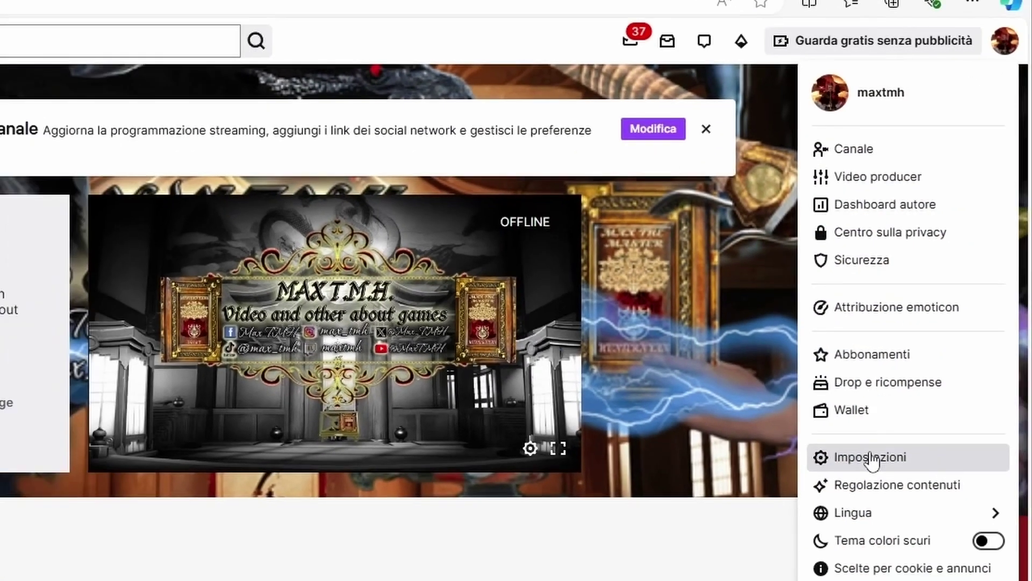
{"action": "left_click", "coordinate": [842, 528]}
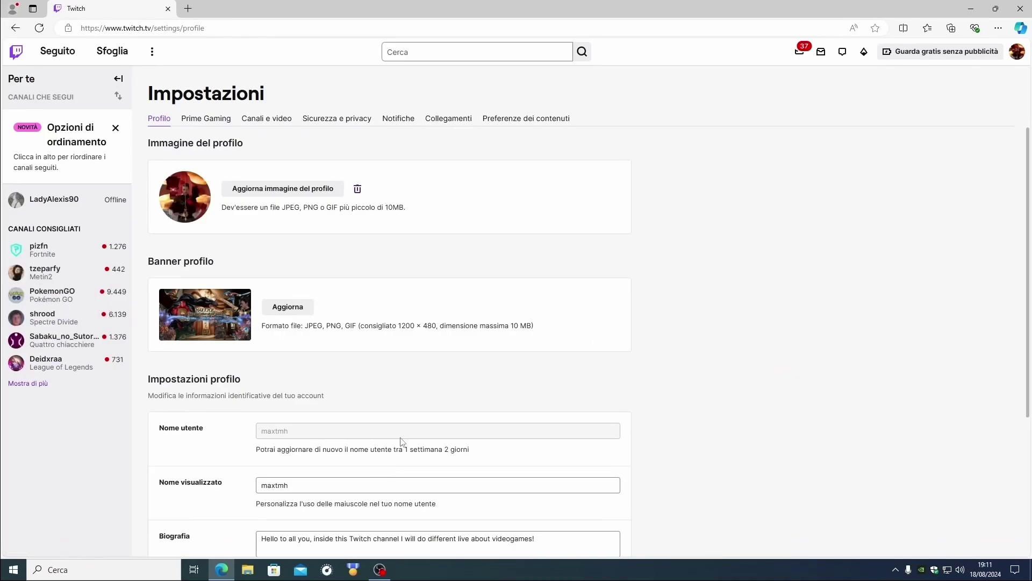
{"action": "scroll", "coordinate": [454, 378], "scroll_direction": "down", "scroll_amount": 4}
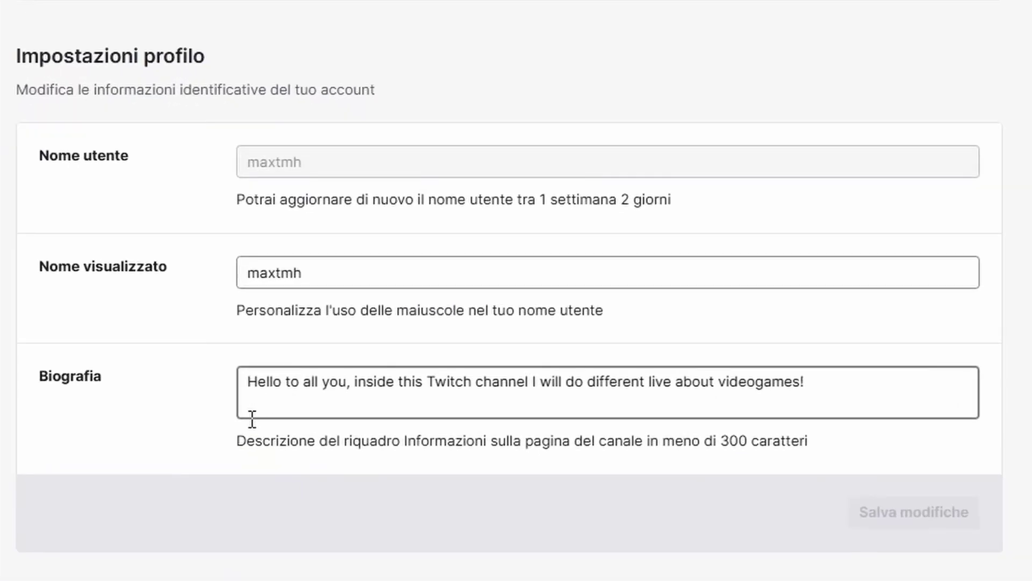
{"action": "left_click", "coordinate": [893, 385]}
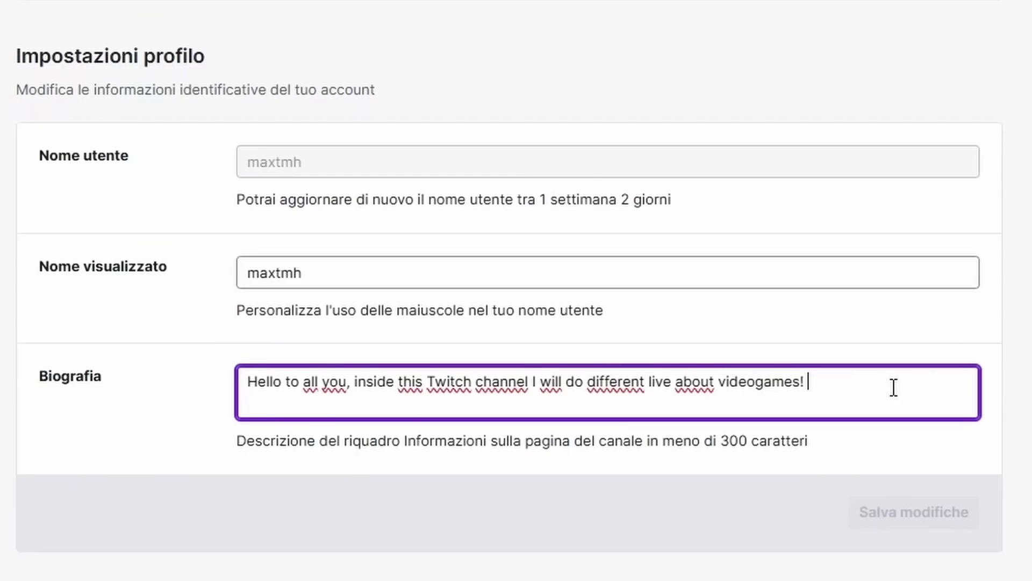
{"action": "type", "text": "-"}
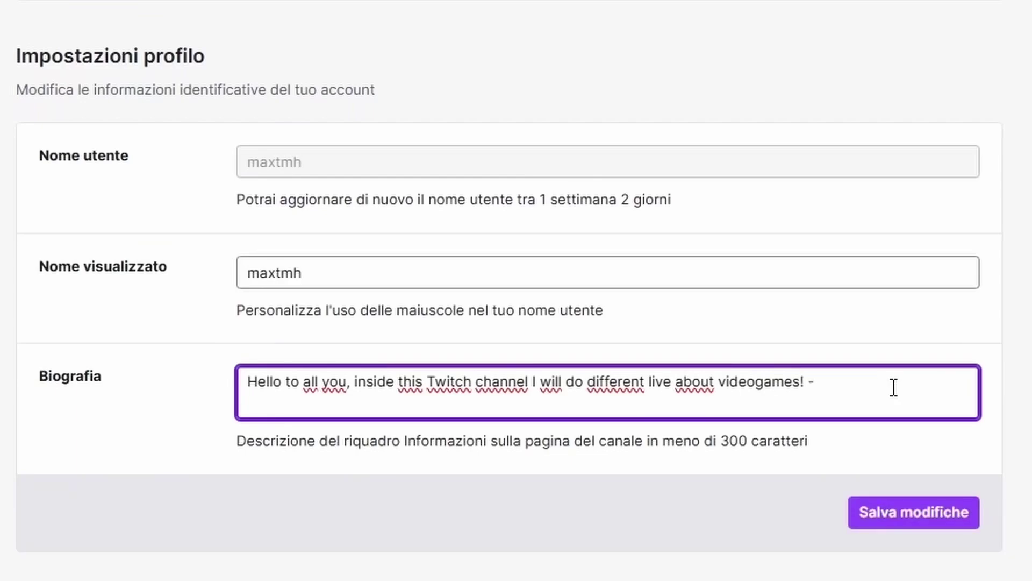
{"action": "left_click", "coordinate": [914, 518]}
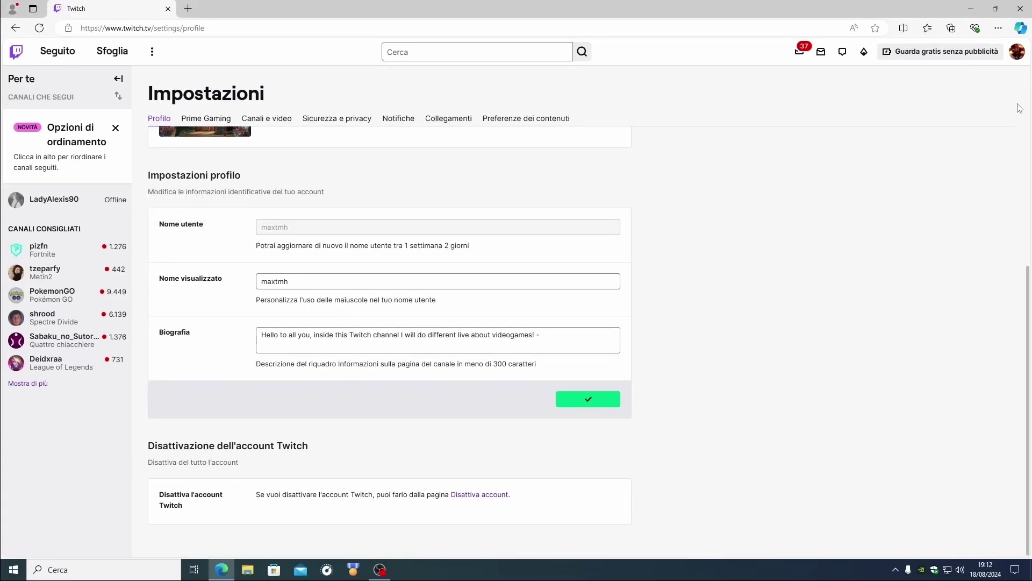
Open the channel customization settings from the channel page and remove the trailing hyphen from the biography.
{"action": "left_click", "coordinate": [1015, 59]}
{"action": "left_click", "coordinate": [926, 114]}
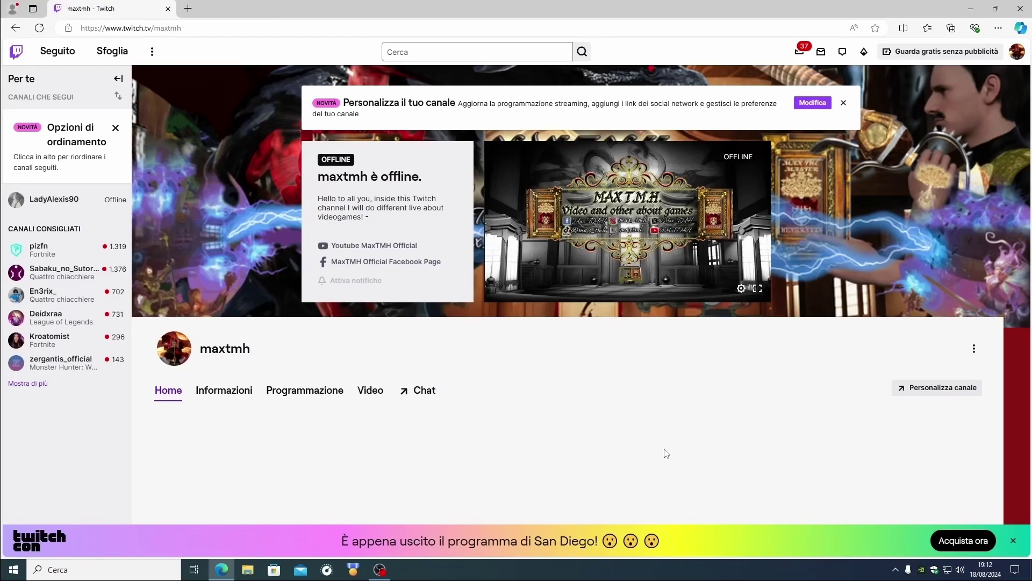
{"action": "left_click", "coordinate": [936, 393]}
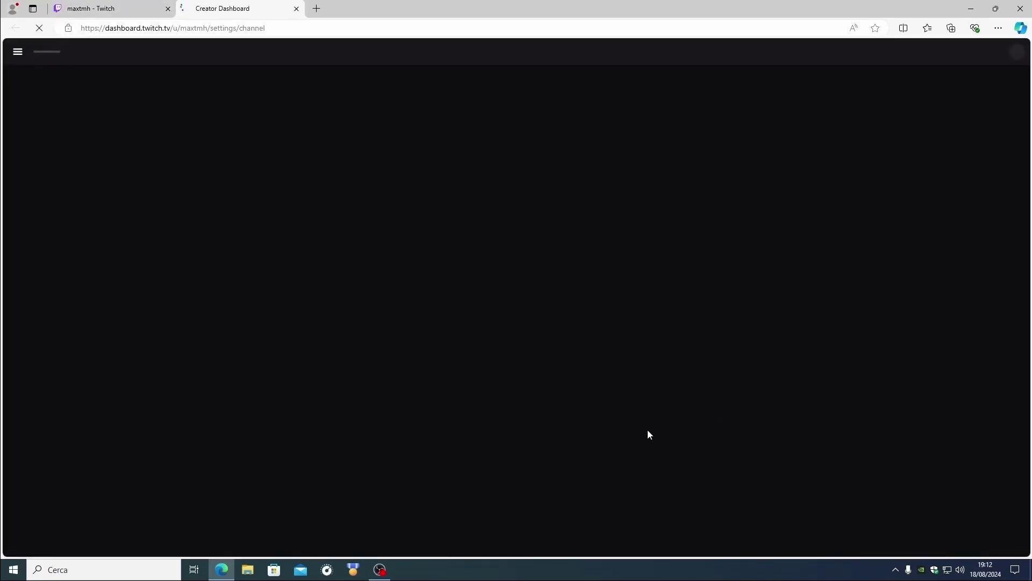
{"action": "scroll", "coordinate": [353, 411], "scroll_direction": "down", "scroll_amount": 1}
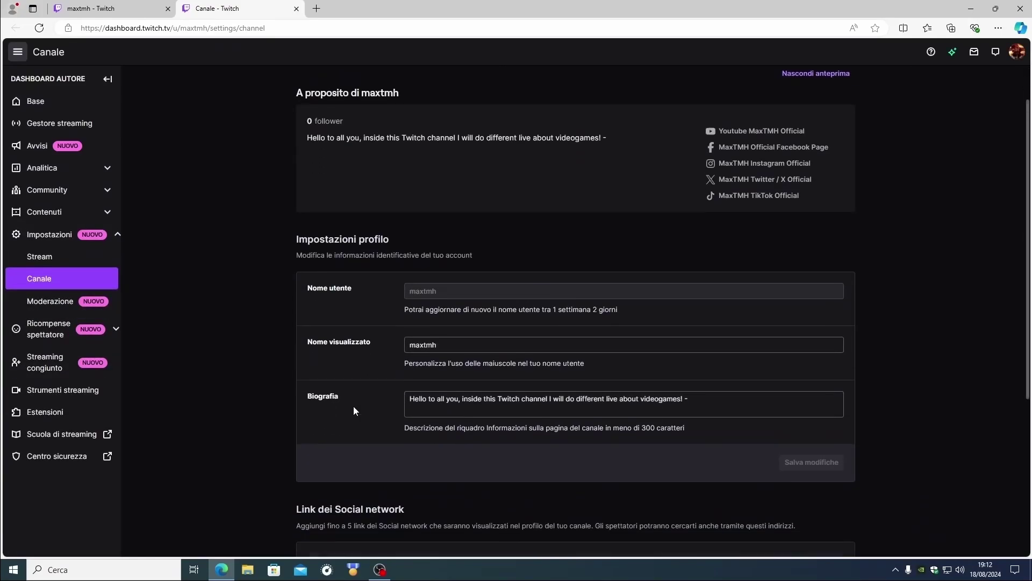
{"action": "left_click", "coordinate": [694, 400]}
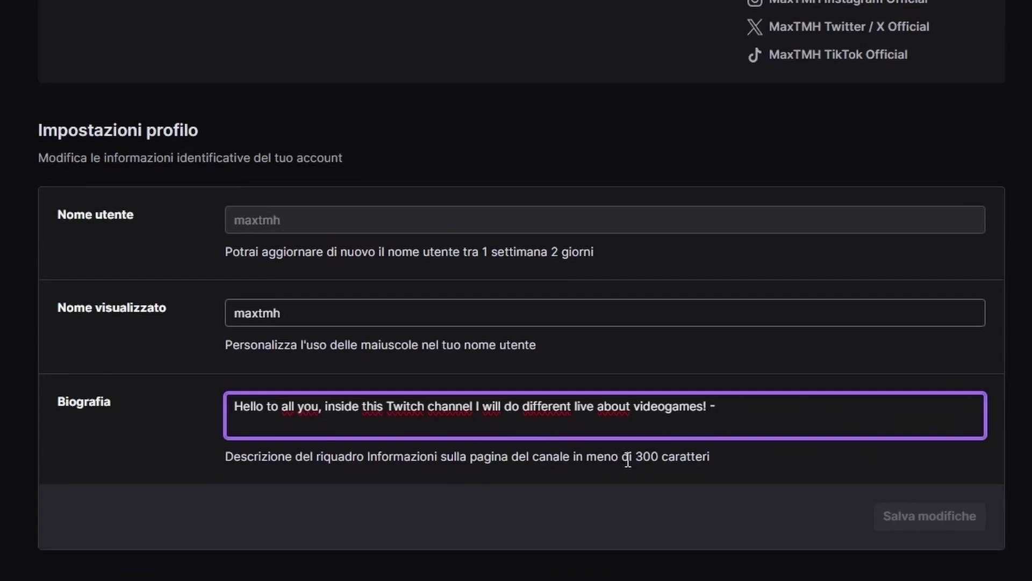
{"action": "key", "text": "BackSpace"}
{"action": "key", "text": "BackSpace"}
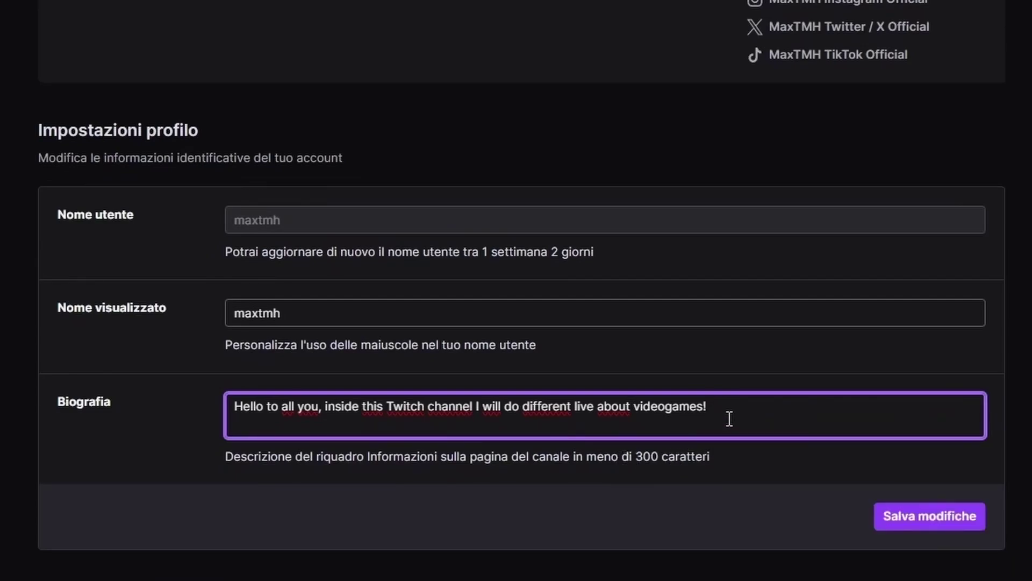
Insert "Salve, all'interno di questo Canale Twitch realizzerò varie dirette su svariate tipologie di videogiochi!" above the English biography text and save.
{"action": "left_click", "coordinate": [242, 410]}
{"action": "key", "text": "Left"}
{"action": "key", "text": "Return"}
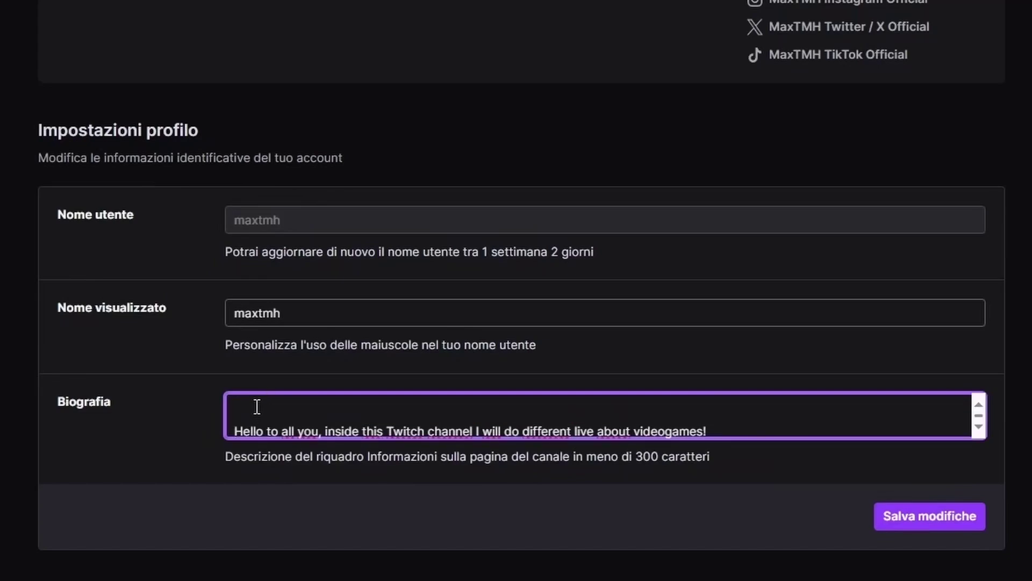
{"action": "left_click", "coordinate": [256, 405]}
{"action": "type", "text": "Salve, all'interno di questo canale"}
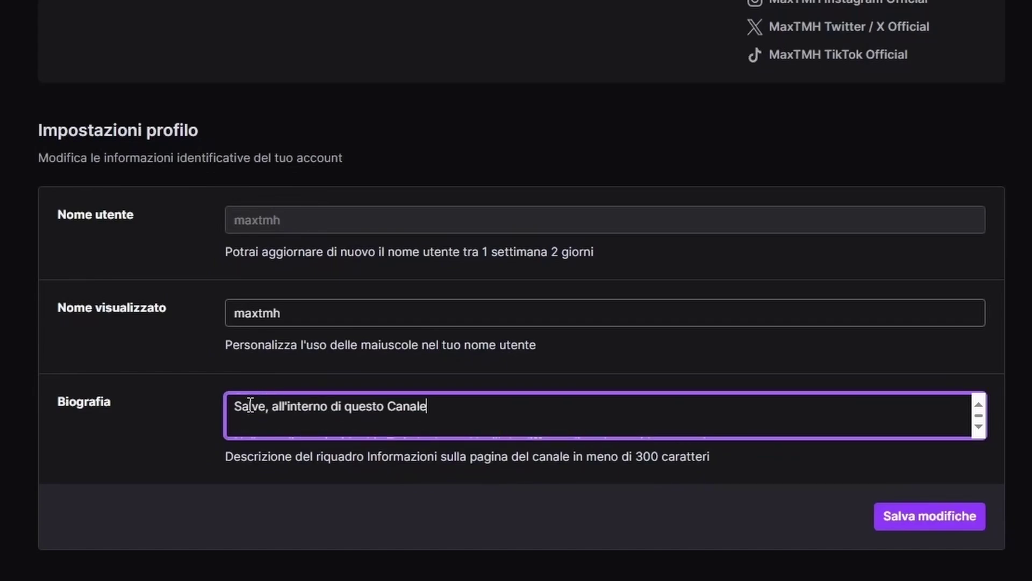
{"action": "type", "text": " Twitch realizzerò varie dirette su svariate tipologie di videogiochi!"}
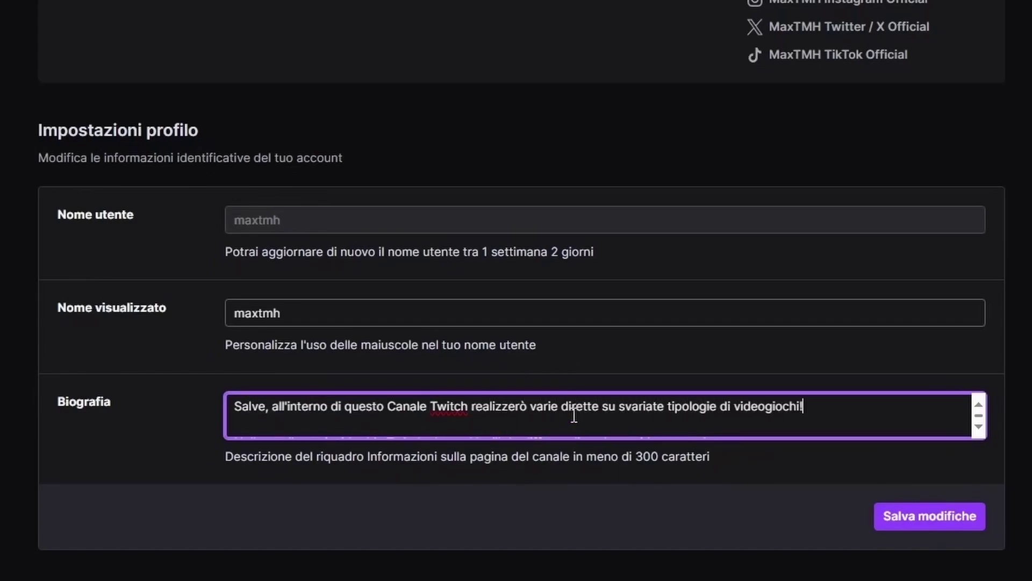
{"action": "scroll", "coordinate": [408, 425], "scroll_direction": "down", "scroll_amount": 1}
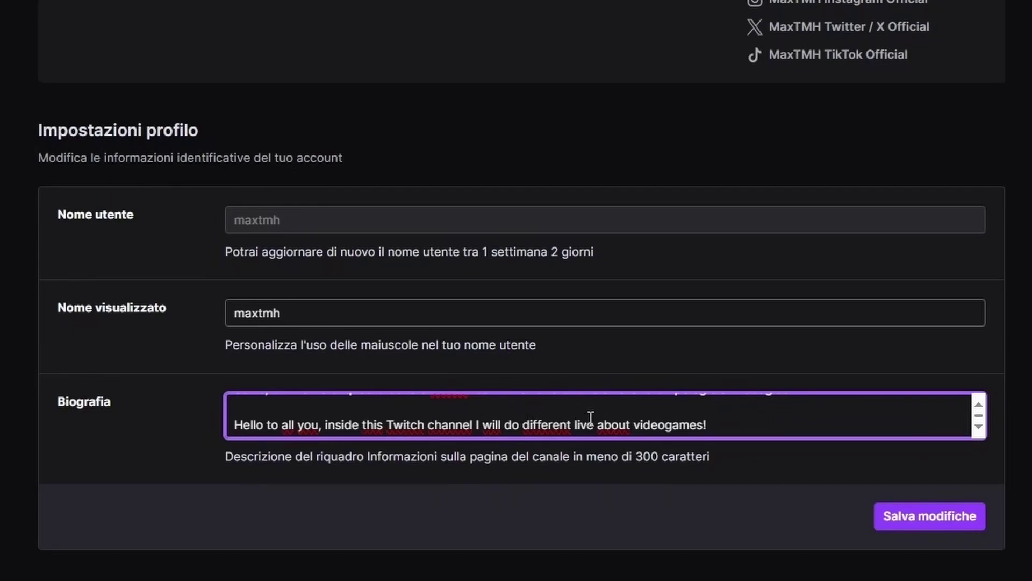
{"action": "scroll", "coordinate": [719, 425], "scroll_direction": "up", "scroll_amount": 1}
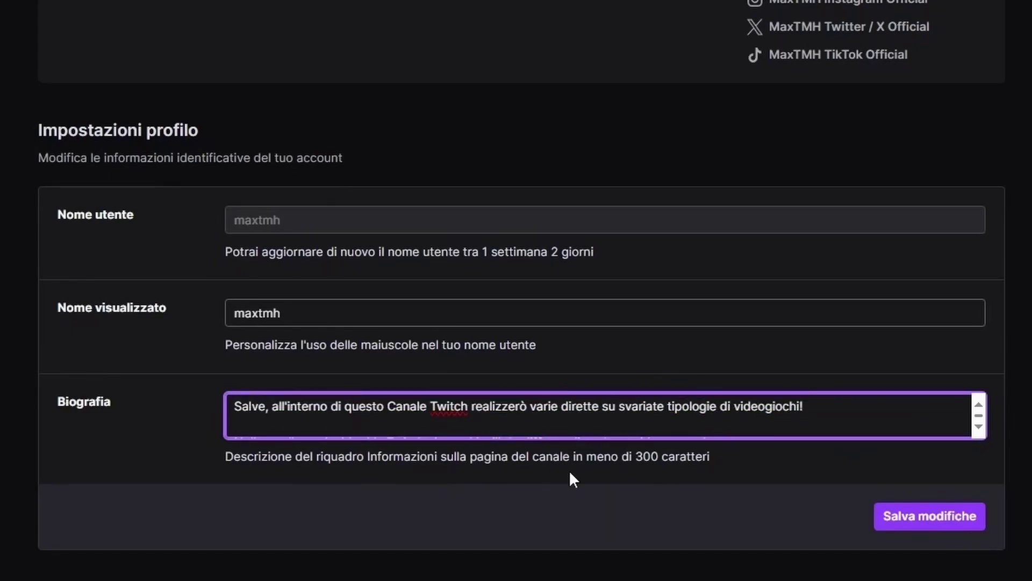
{"action": "left_click", "coordinate": [923, 520]}
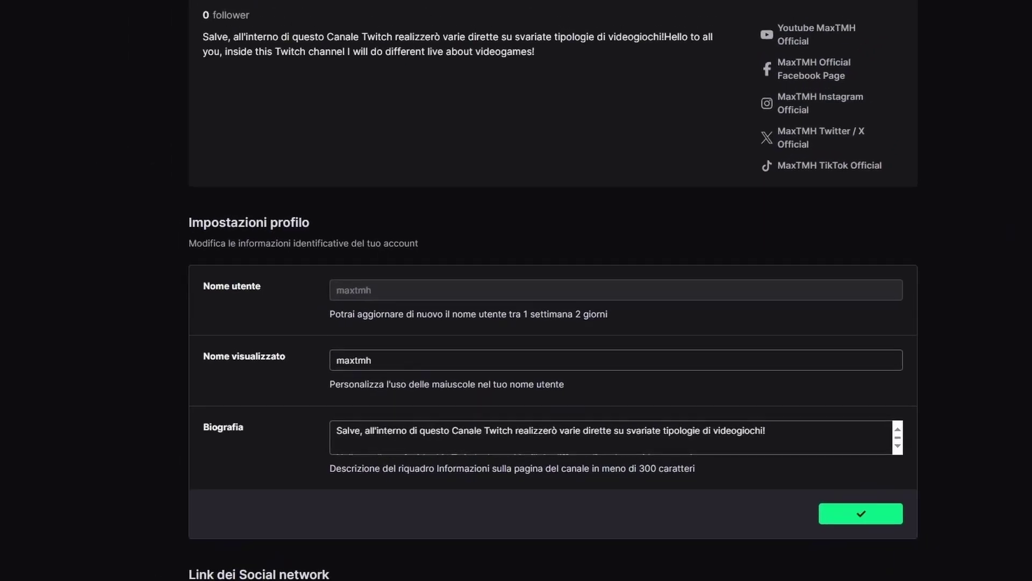
Check the saved biography on the public channel page, and reopen the channel customization settings from there.
{"action": "left_click", "coordinate": [1013, 52]}
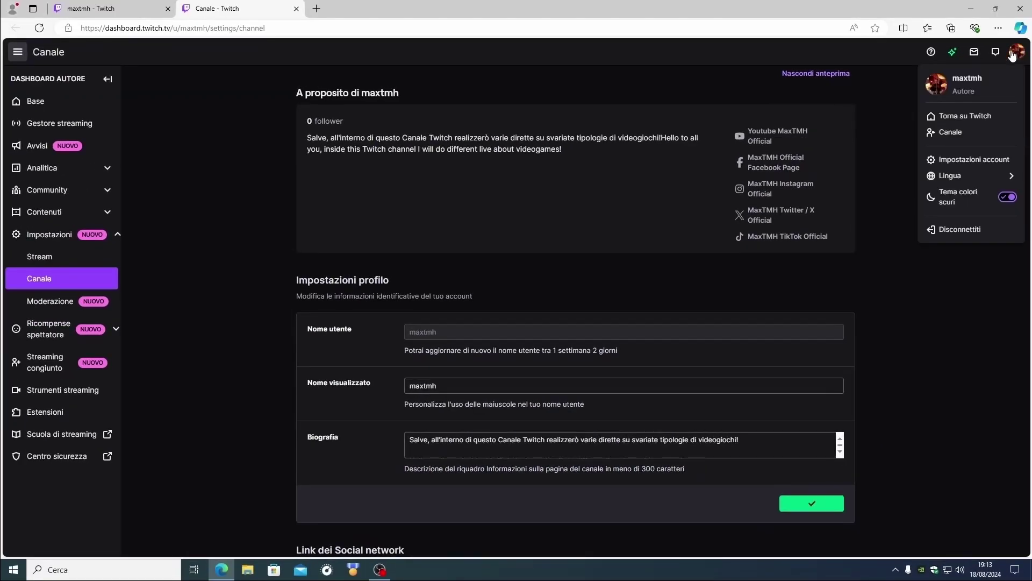
{"action": "left_click", "coordinate": [958, 132]}
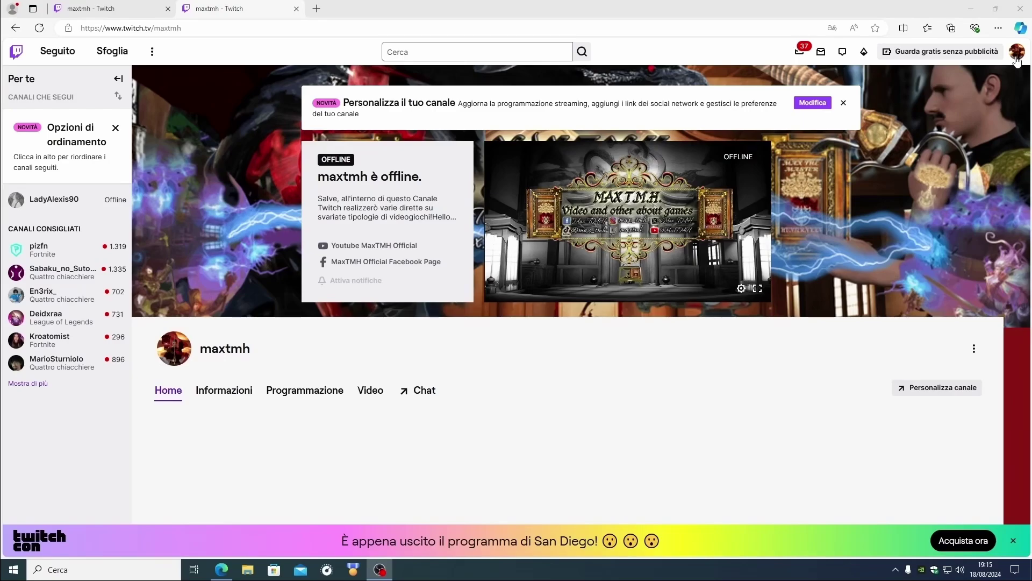
{"action": "left_click", "coordinate": [926, 390]}
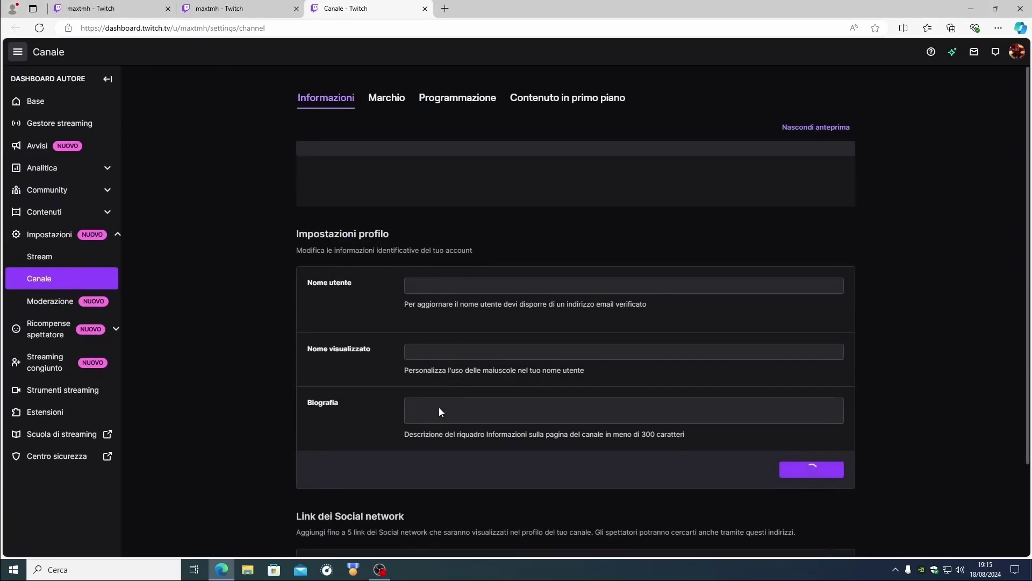
{"action": "scroll", "coordinate": [371, 421], "scroll_direction": "down", "scroll_amount": 2}
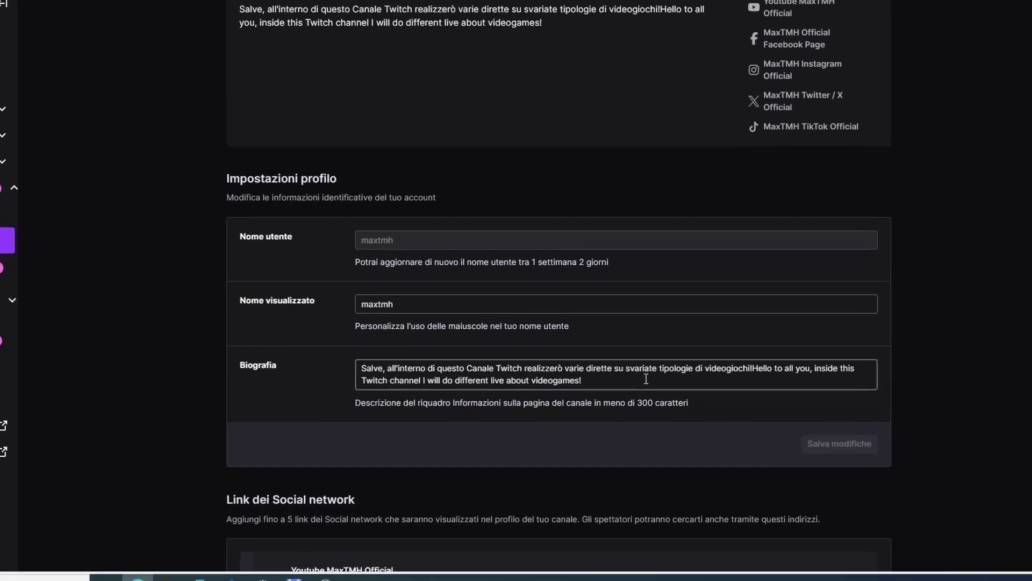
Delete the English sentence "Hello to all you, inside this Twitch channel I will do different live about videogames!" from the biography and save.
{"action": "left_click", "coordinate": [642, 361]}
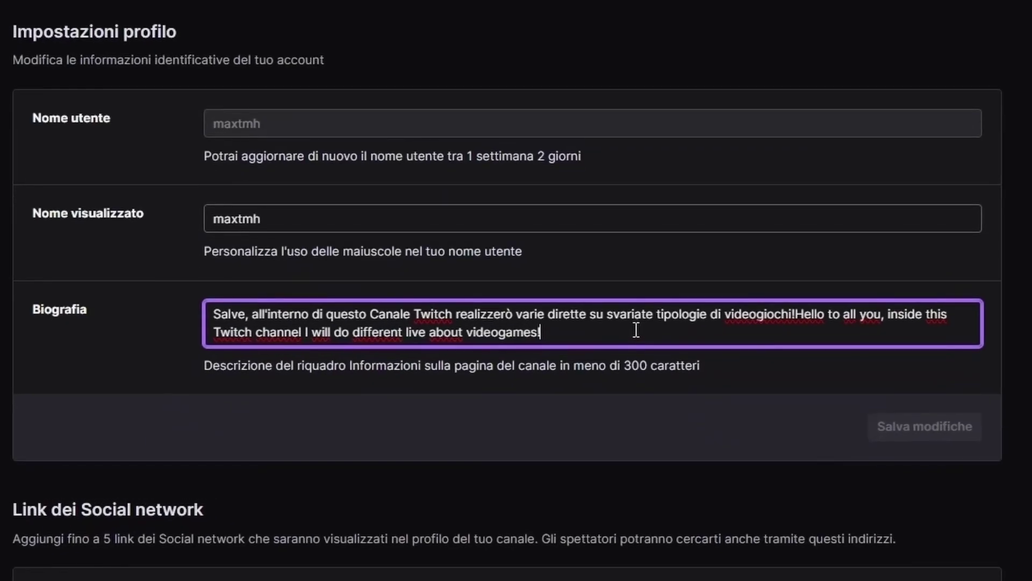
{"action": "left_click_drag", "start_coordinate": [636, 329], "coordinate": [801, 311]}
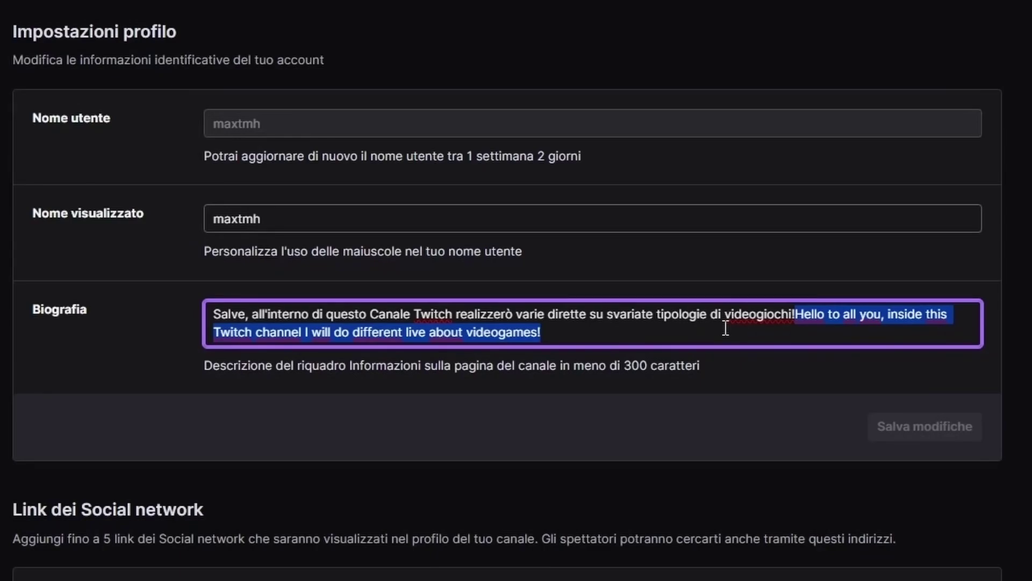
{"action": "key", "text": "BackSpace"}
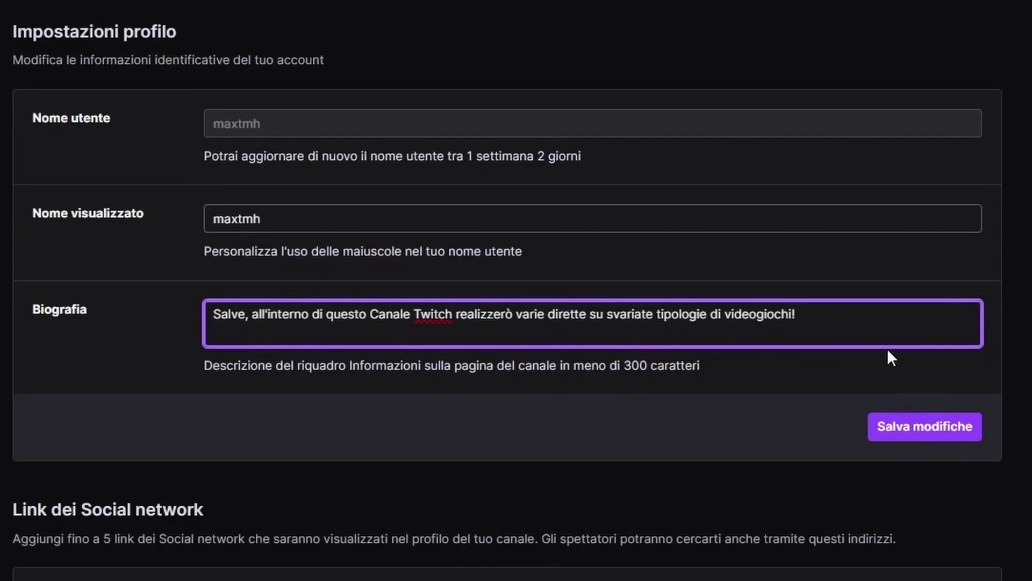
{"action": "left_click", "coordinate": [932, 433]}
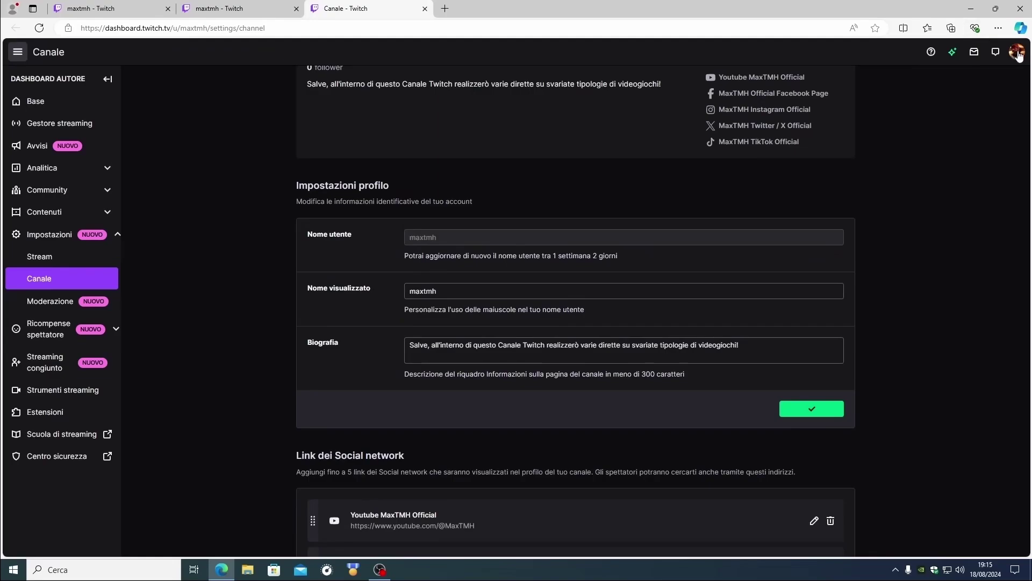
Open the public channel page and translate it into English with the browser's page translator.
{"action": "left_click", "coordinate": [1018, 52]}
{"action": "left_click", "coordinate": [940, 131]}
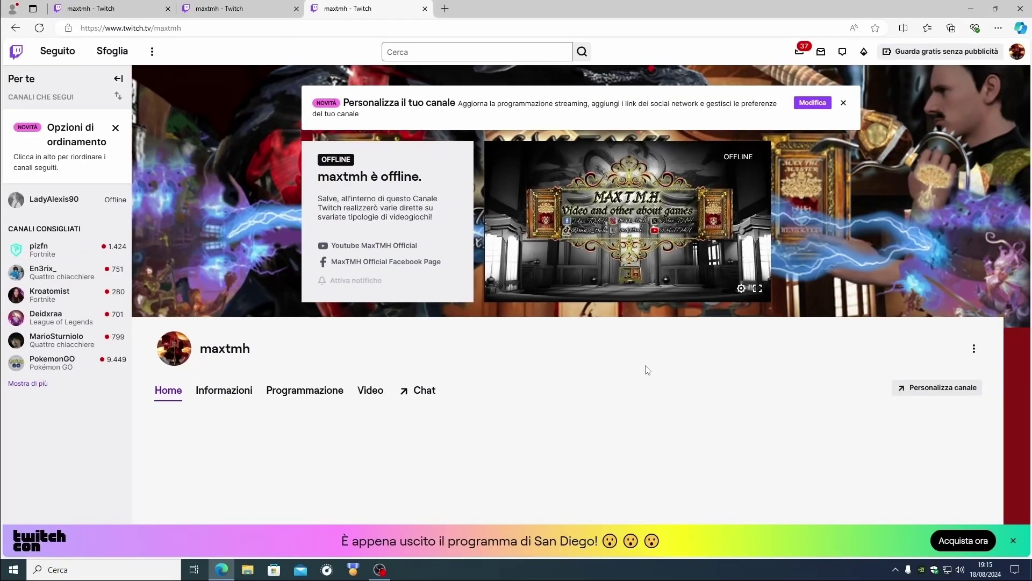
{"action": "left_click", "coordinate": [788, 83]}
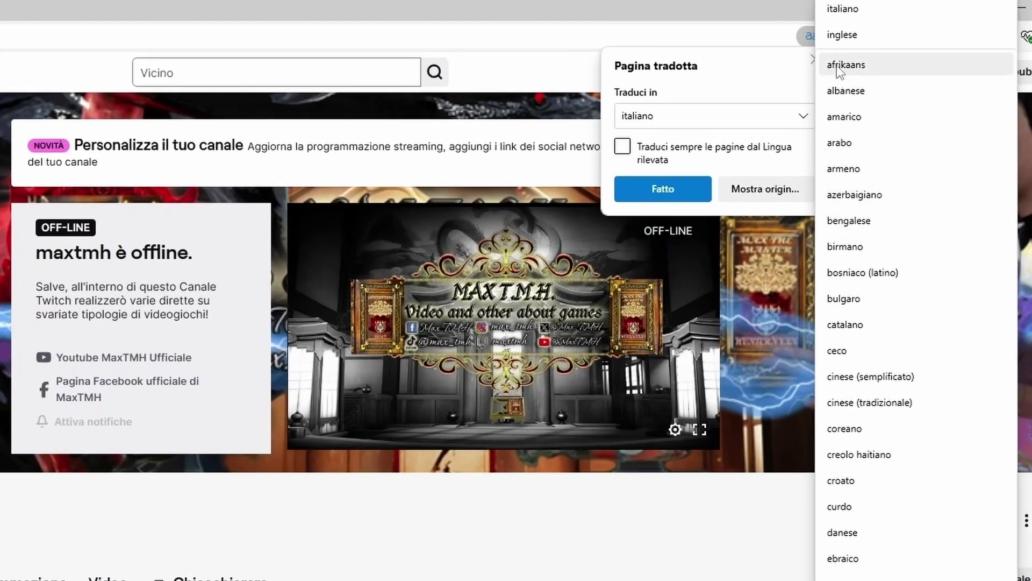
{"action": "left_click", "coordinate": [855, 34]}
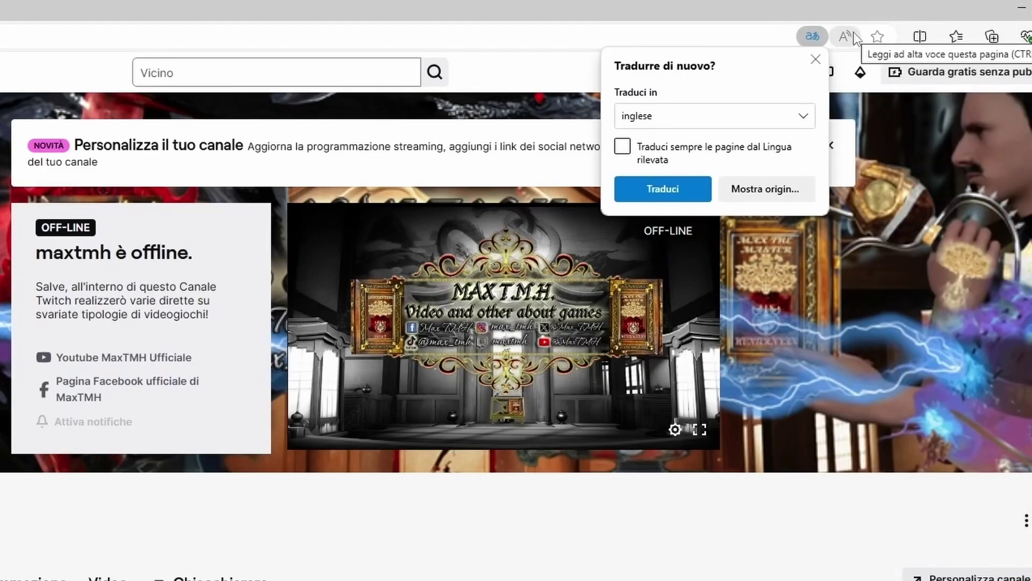
{"action": "left_click", "coordinate": [661, 191]}
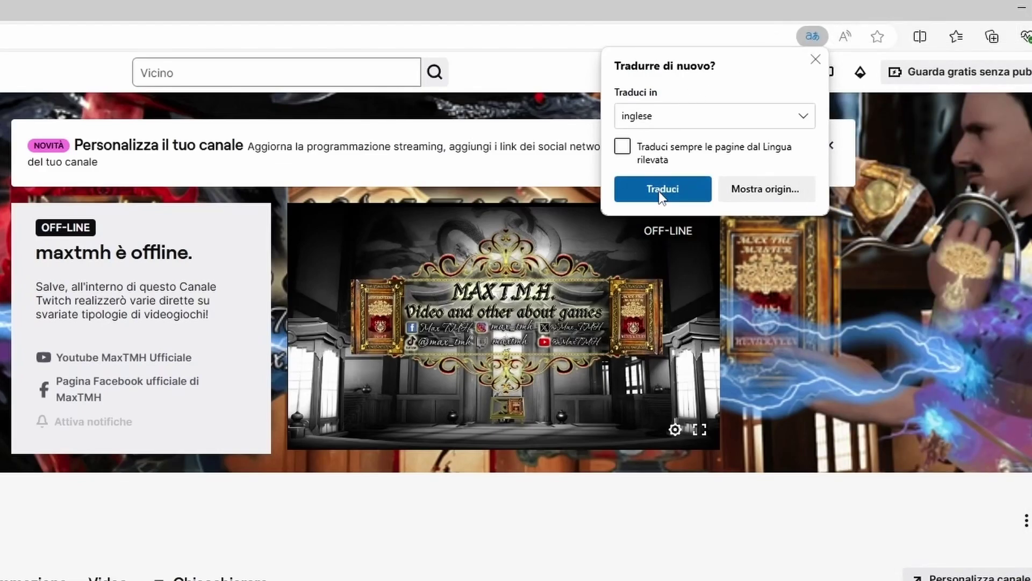